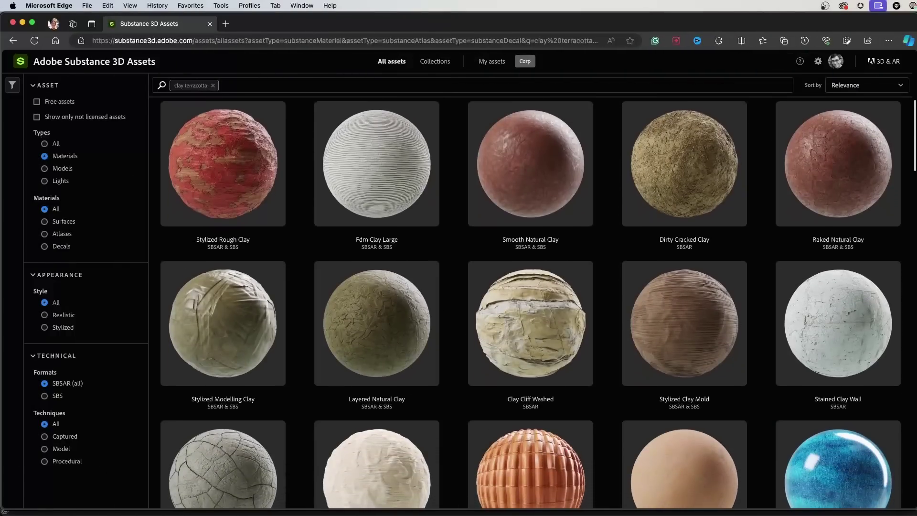
# - Browse the clay terracotta materials for Glossy Terracotta and view the download page of the Substance 3D add-on for Blender
pyautogui.scroll(-8, 538, 301)
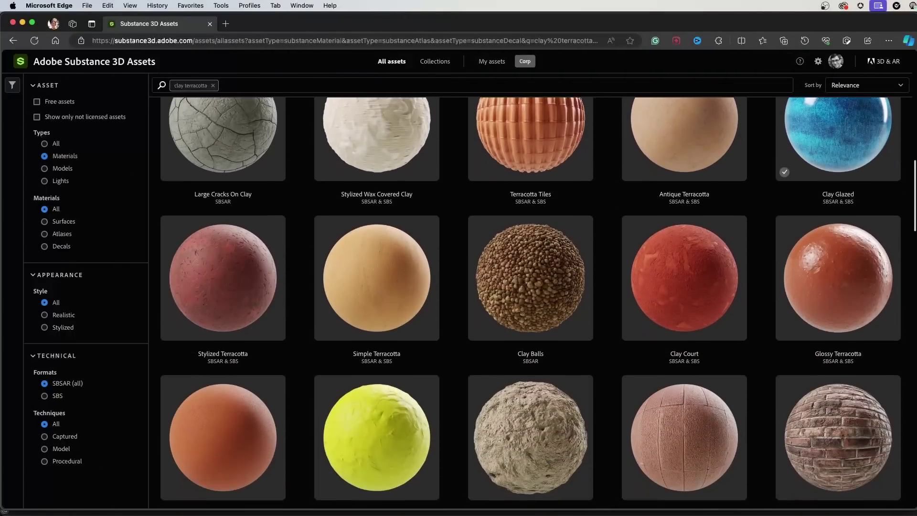
pyautogui.scroll(-2, 822, 239)
pyautogui.click(823, 213)
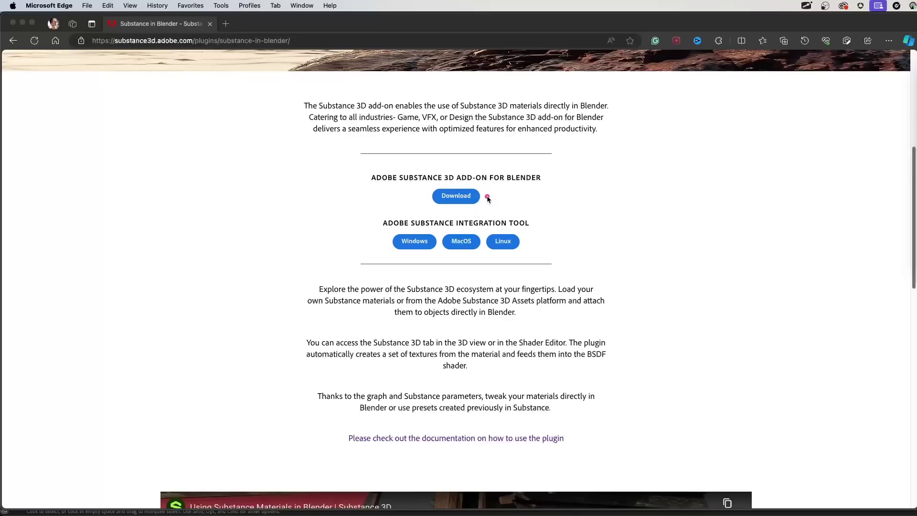
pyautogui.moveTo(376, 268); pyautogui.dragTo(557, 258)
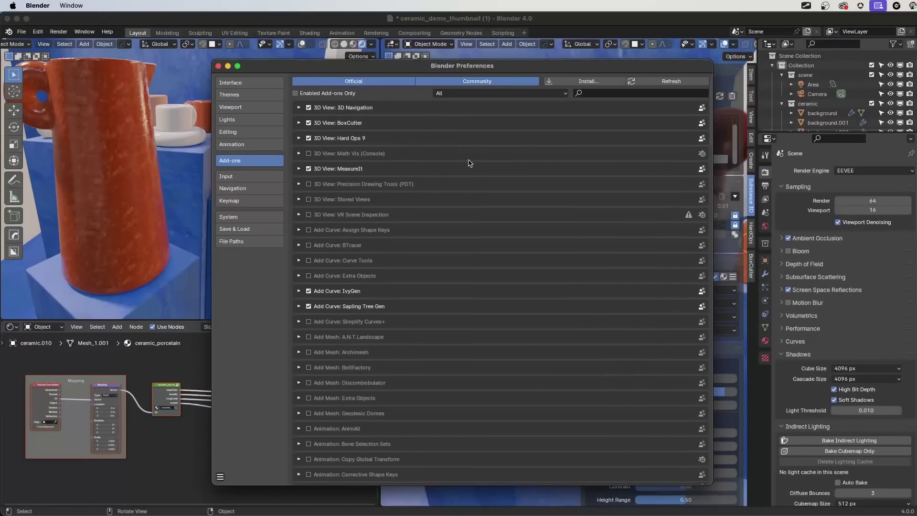
pyautogui.click(593, 84)
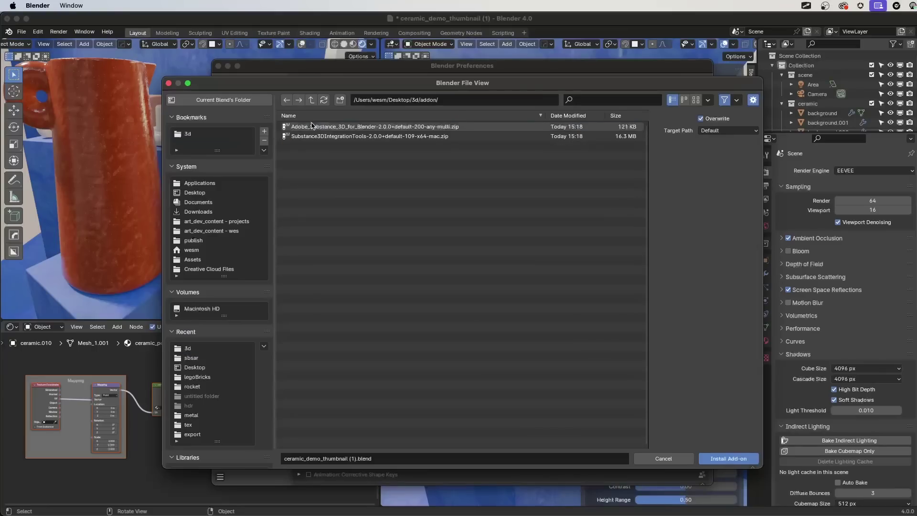
pyautogui.click(413, 127)
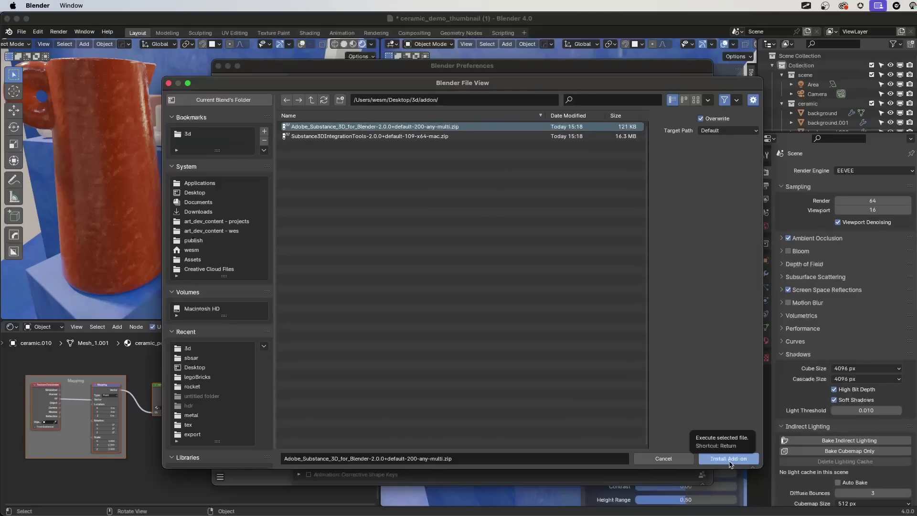
pyautogui.click(667, 461)
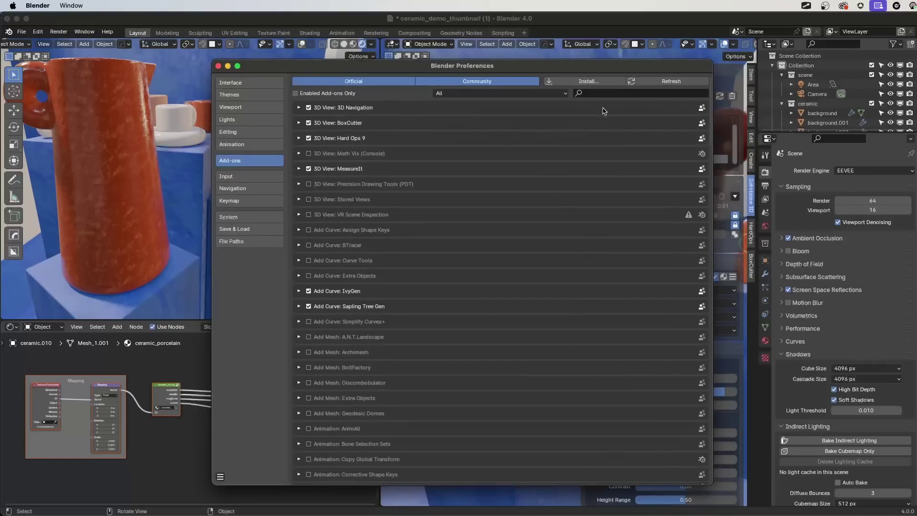
# - Search the add-ons for "sub" and check the Adobe Substance 3D add-on's option for updating its integration tools
pyautogui.click(606, 92)
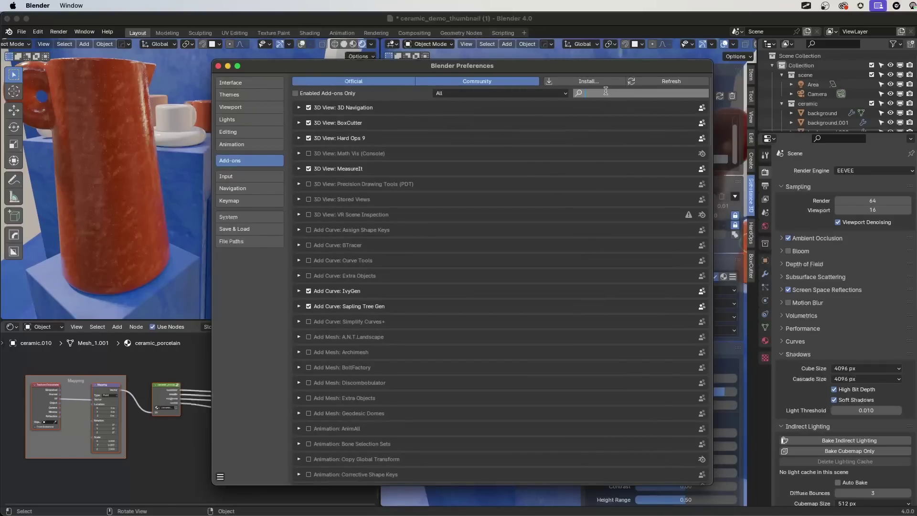
pyautogui.write('sub')
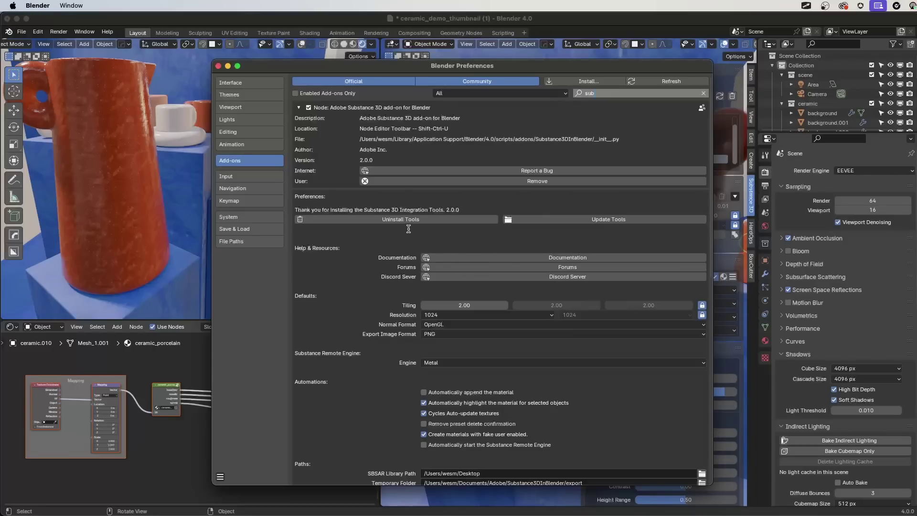
pyautogui.click(628, 221)
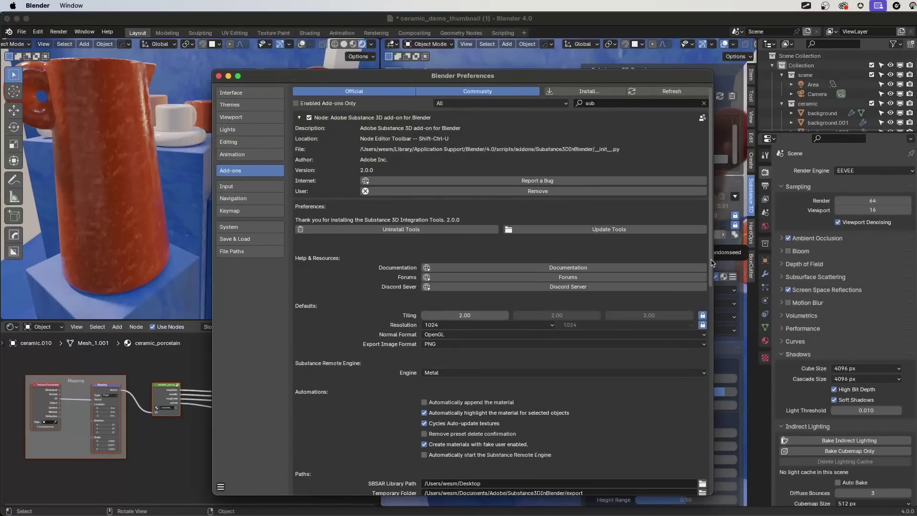
# - Review the Substance add-on's default resolution, export image format and remote engine choices, keeping 1024 and Metal
pyautogui.scroll(-8, 706, 258)
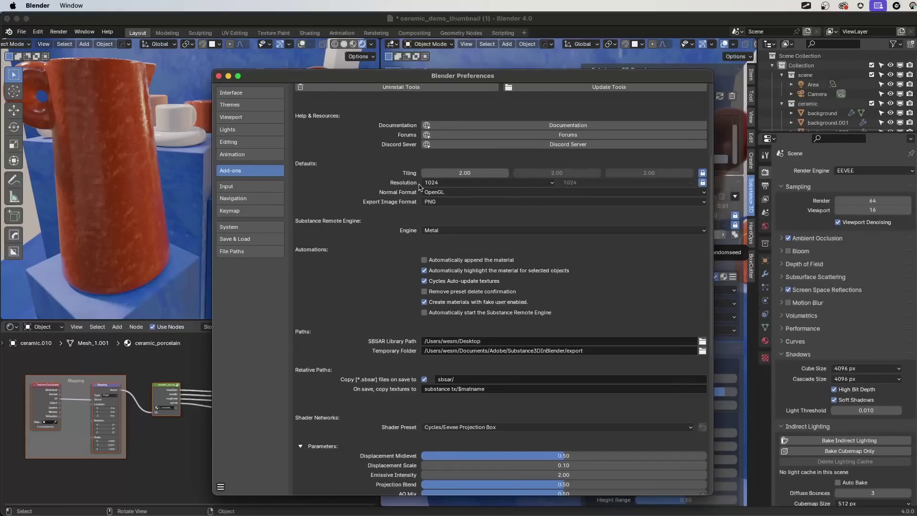
pyautogui.click(468, 183)
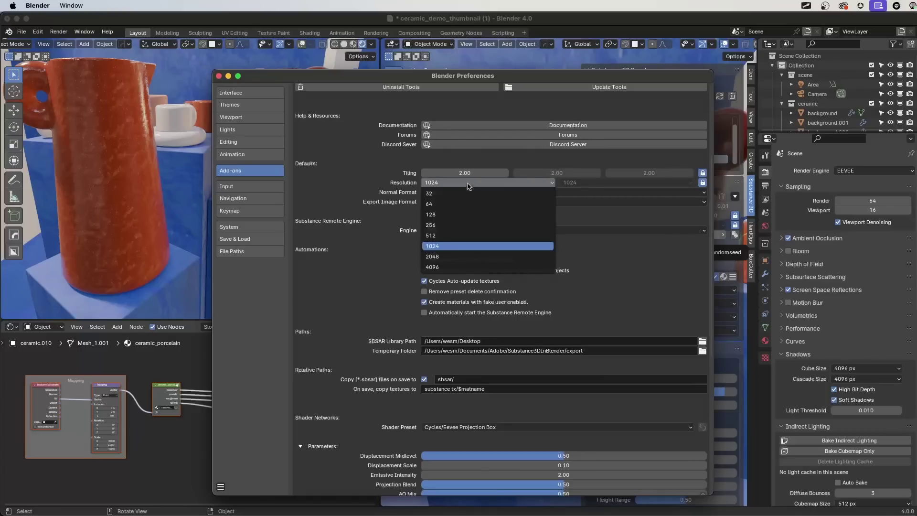
pyautogui.click(449, 276)
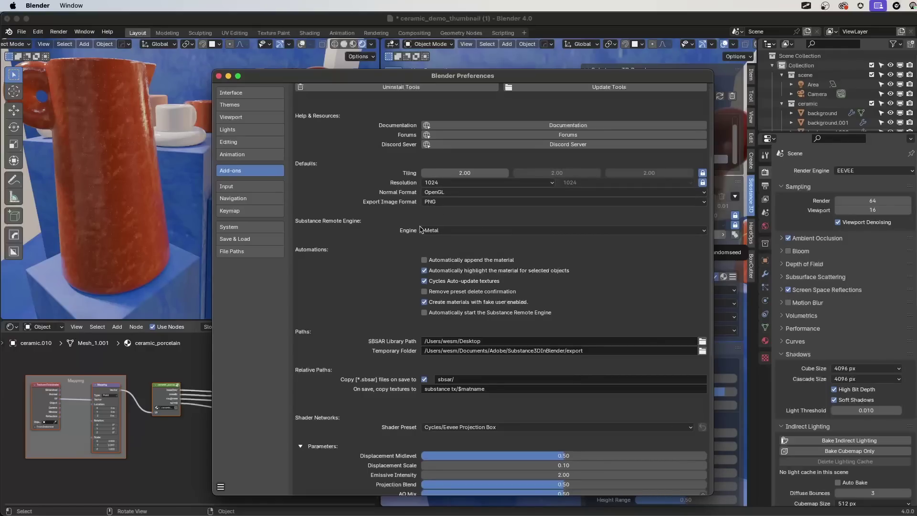
pyautogui.click(482, 206)
pyautogui.click(529, 232)
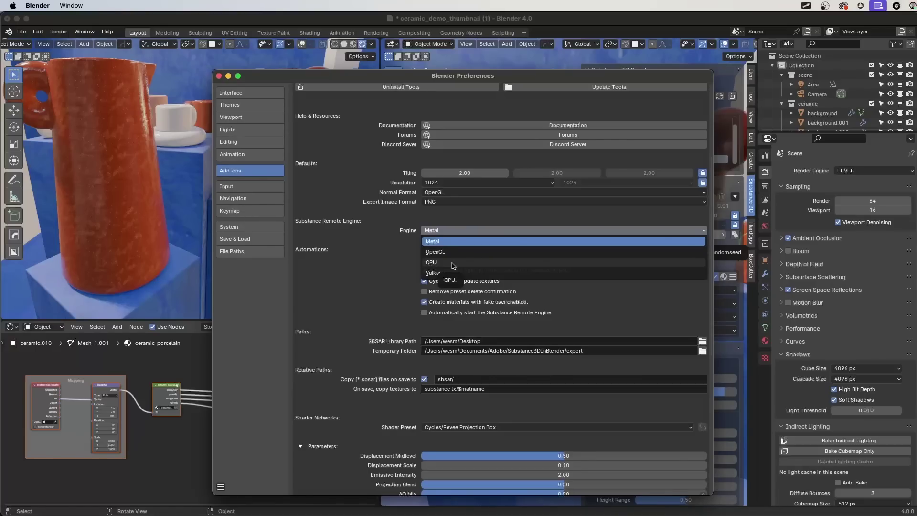
pyautogui.click(502, 245)
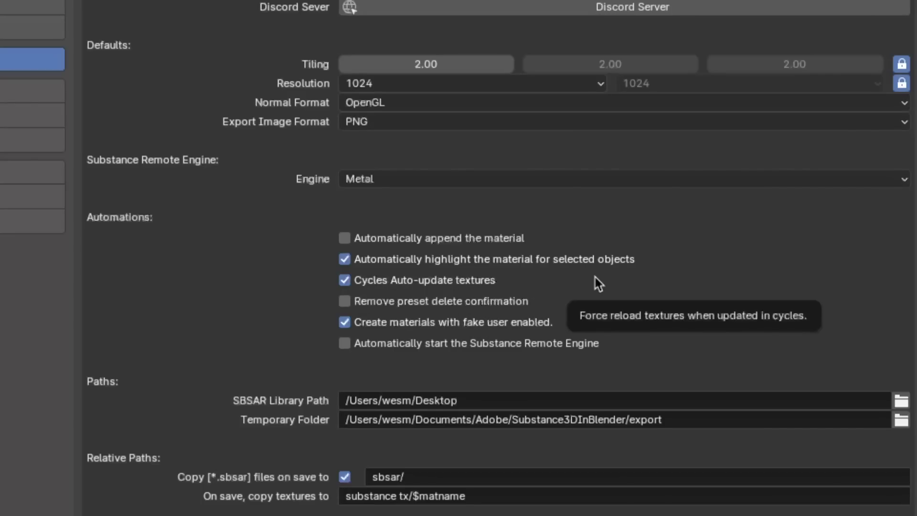
# - Review the Substance add-on's path and shader network settings, keeping the Cycles/Eevee Projection Box shader preset
pyautogui.scroll(-5, 596, 278)
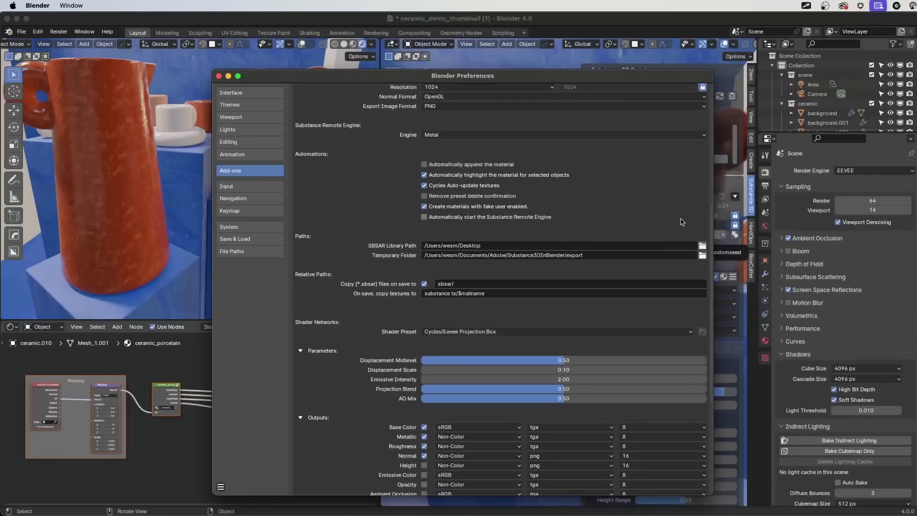
pyautogui.scroll(-5, 598, 277)
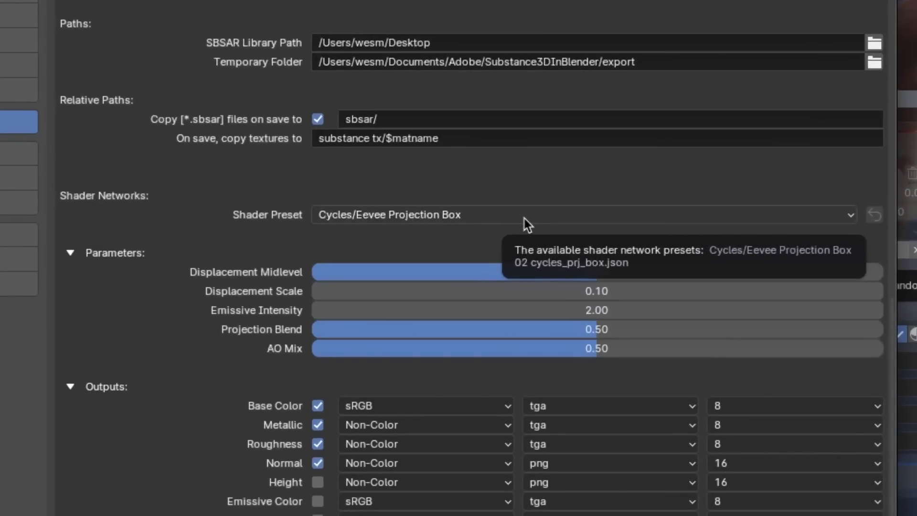
pyautogui.click(524, 219)
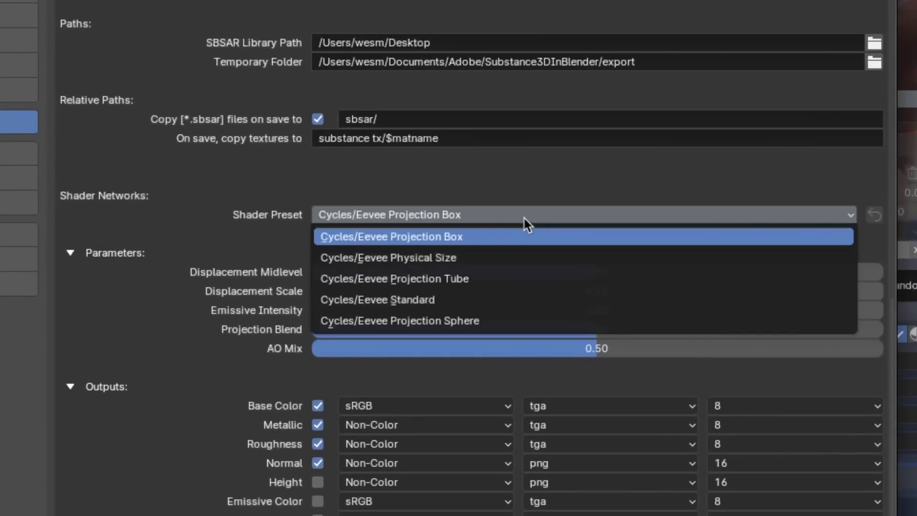
pyautogui.click(463, 236)
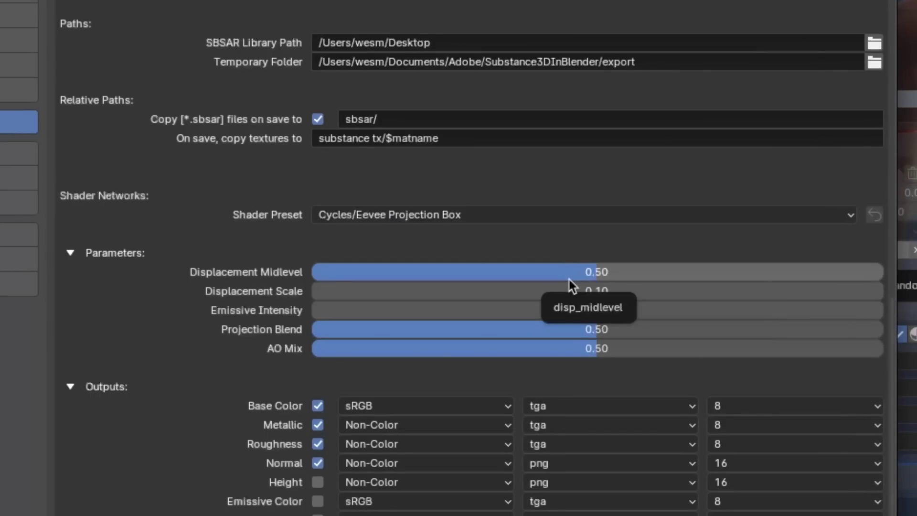
pyautogui.scroll(-5, 570, 279)
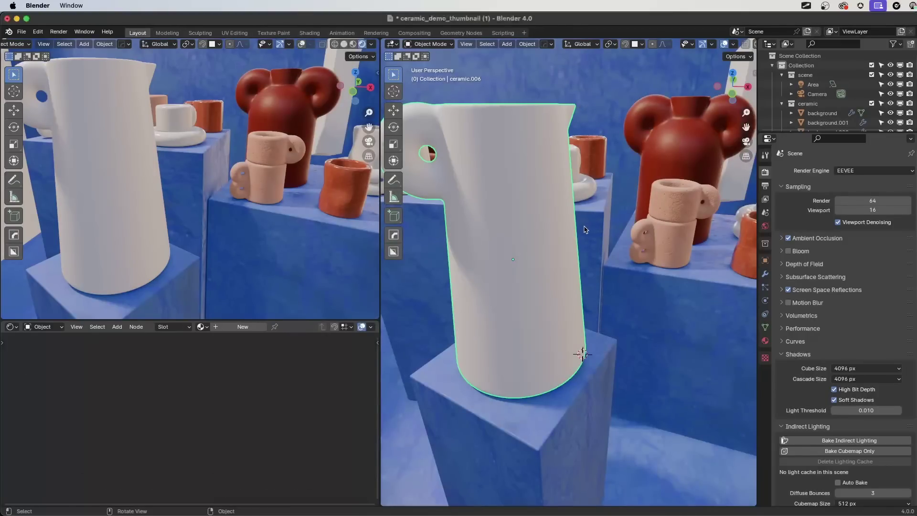
# - Show the Substance 3D controls in the larger 3D viewport's sidebar, leaving the sidebars of the other editors hidden
pyautogui.press('n')
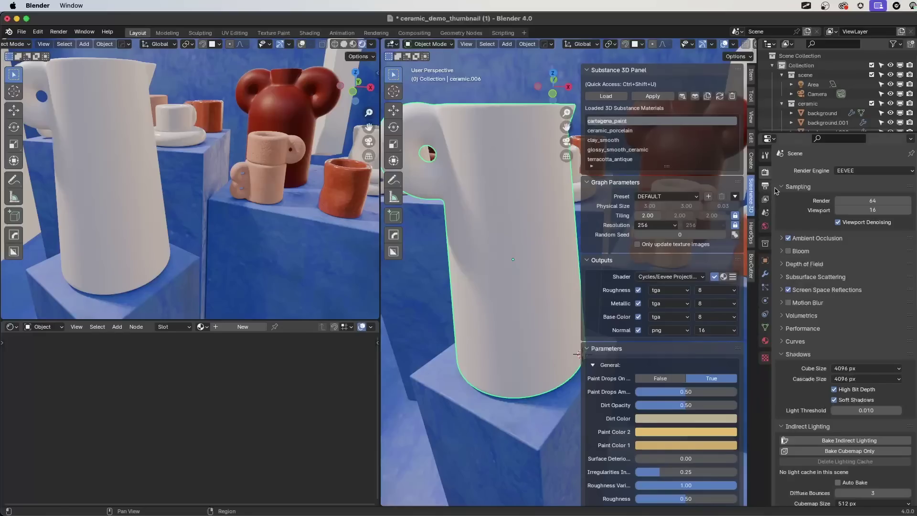
pyautogui.press('n')
pyautogui.press('n')
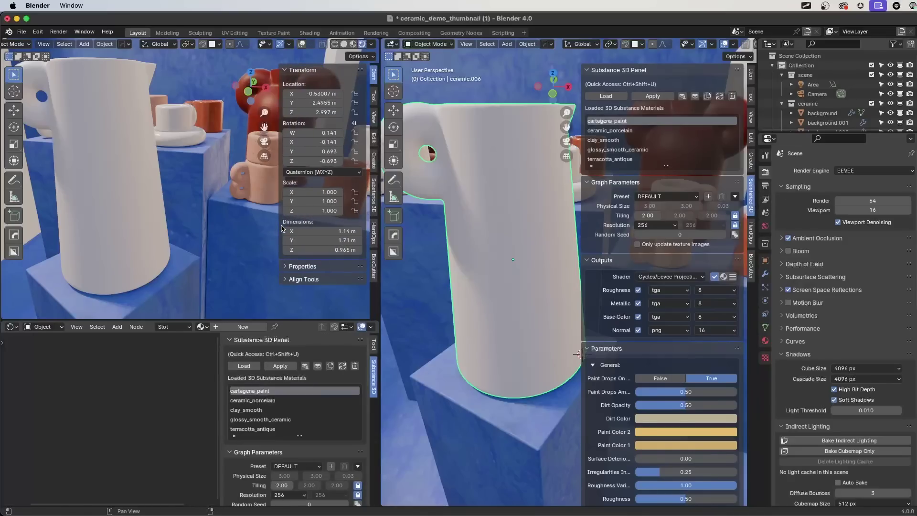
pyautogui.press('n')
pyautogui.press('n')
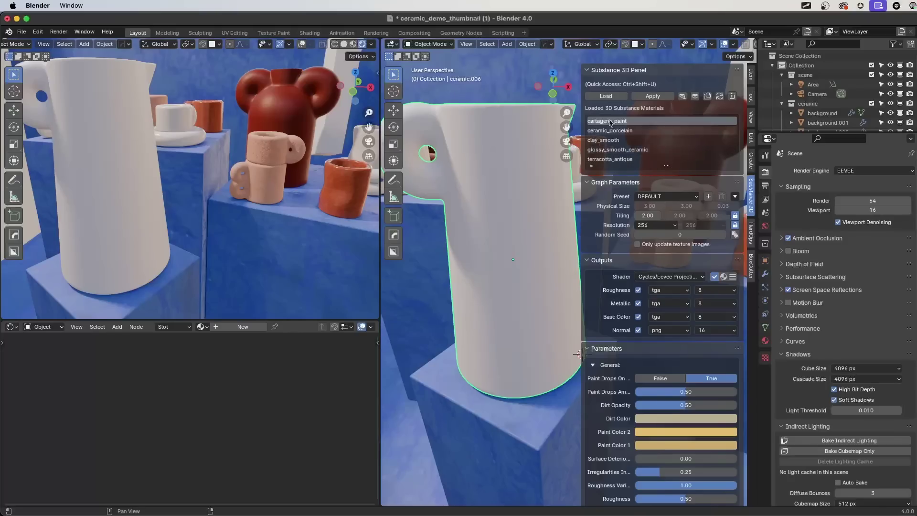
# - Open the Substance 3D Community Assets website from the add-on and browse the available materials
pyautogui.click(683, 97)
pyautogui.scroll(-10, 609, 231)
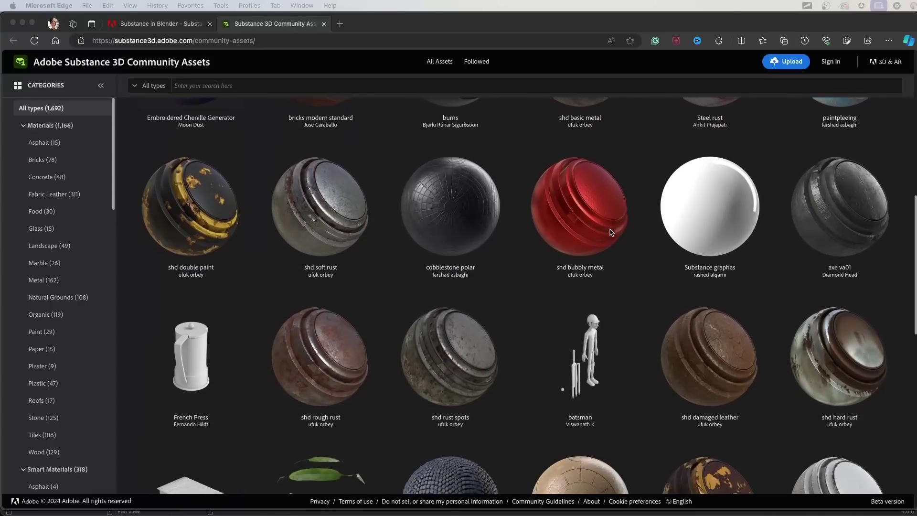
pyautogui.scroll(-20, 610, 233)
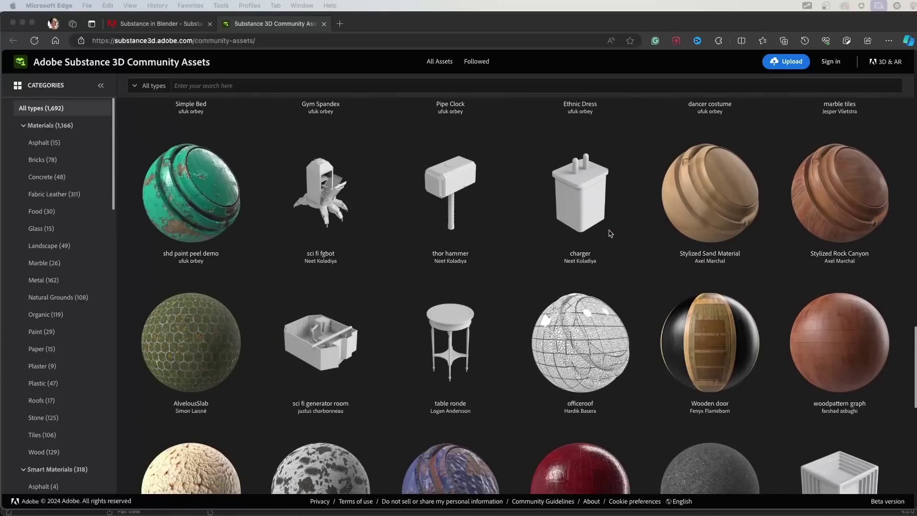
pyautogui.scroll(-17, 610, 233)
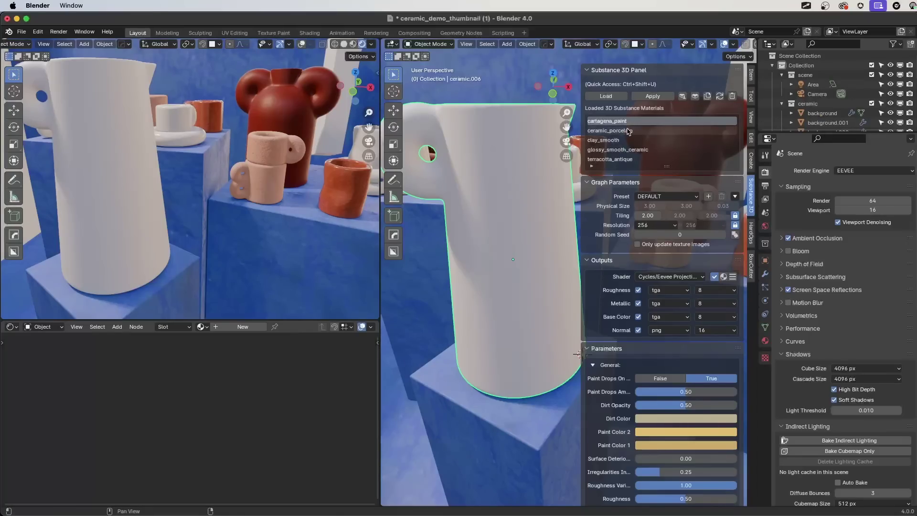
# - Load terracotta_glossy.sbsar from the 3d/sbsar folder and apply the material to the selected white pitcher
pyautogui.click(610, 97)
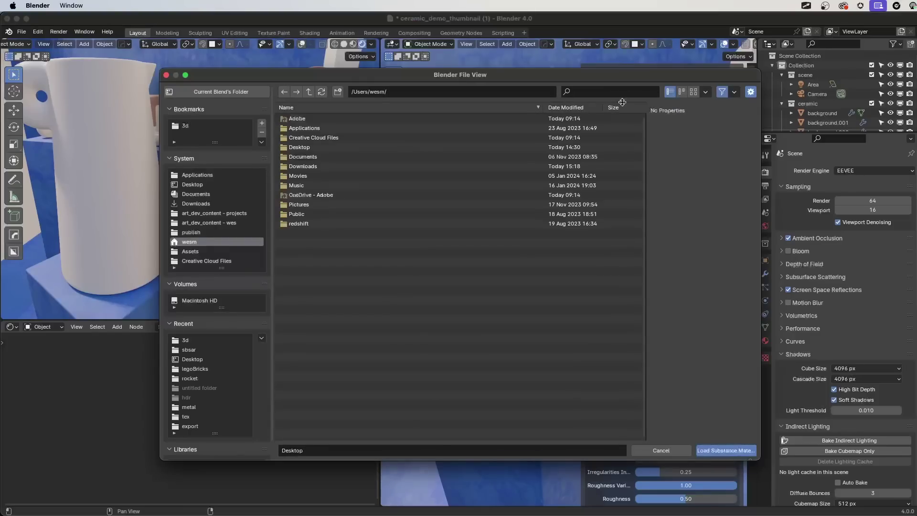
pyautogui.click(190, 126)
pyautogui.click(299, 128)
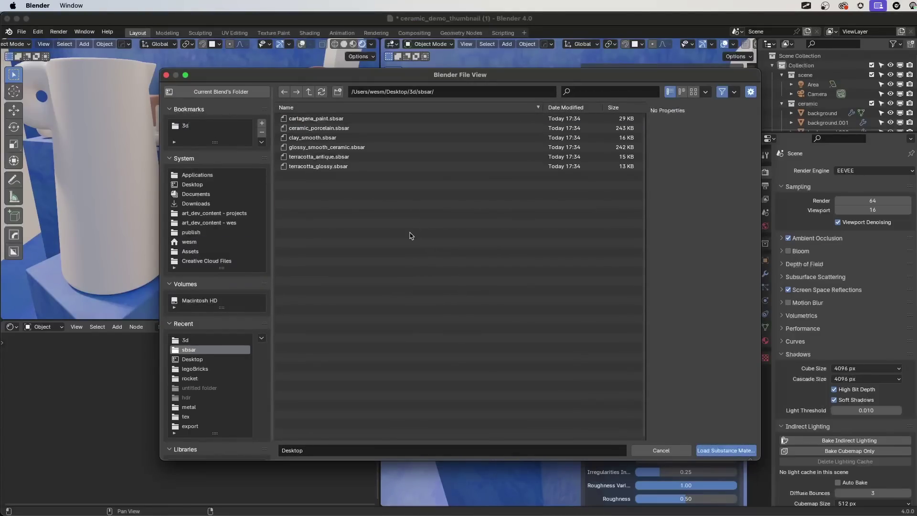
pyautogui.click(330, 168)
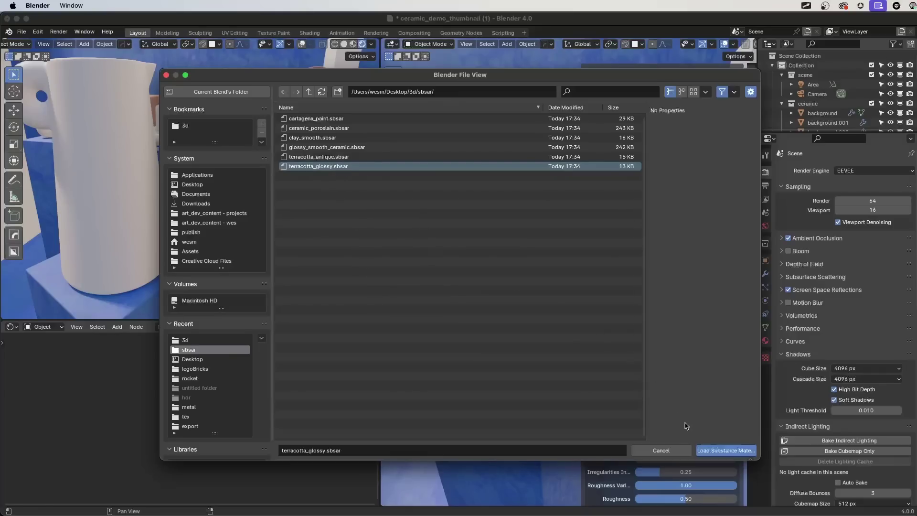
pyautogui.click(725, 452)
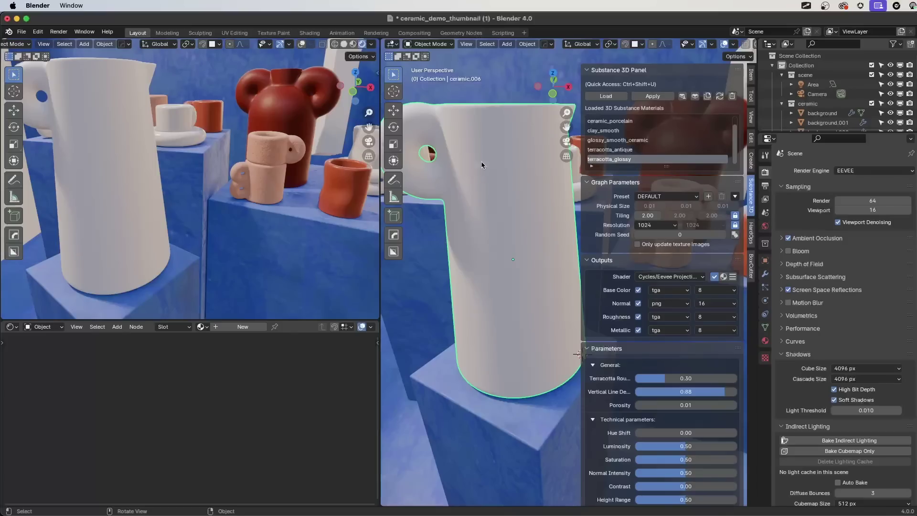
pyautogui.click(658, 97)
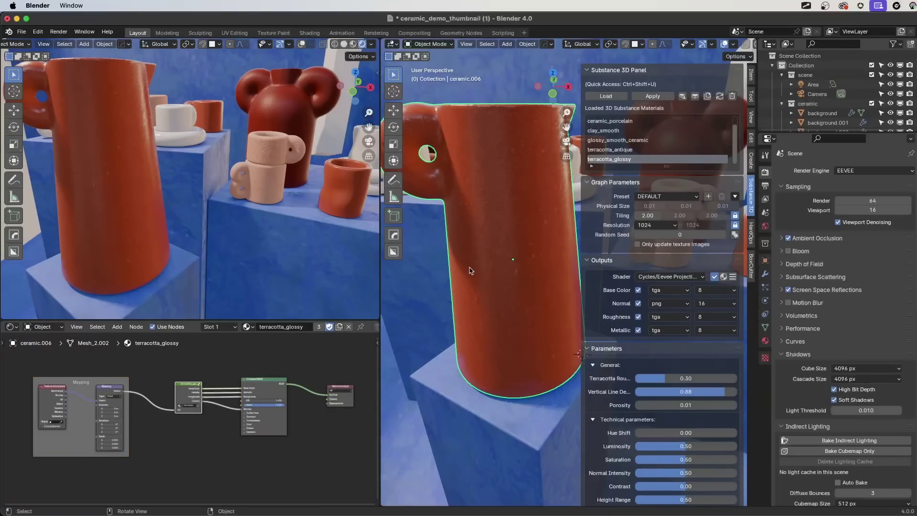
# - Examine the pitcher's material nodes in a maximized shader editor, including the textures inside the terracotta_glossy node group
pyautogui.click(191, 442)
pyautogui.hotkey('ctrl', 'space')
pyautogui.press('Home')
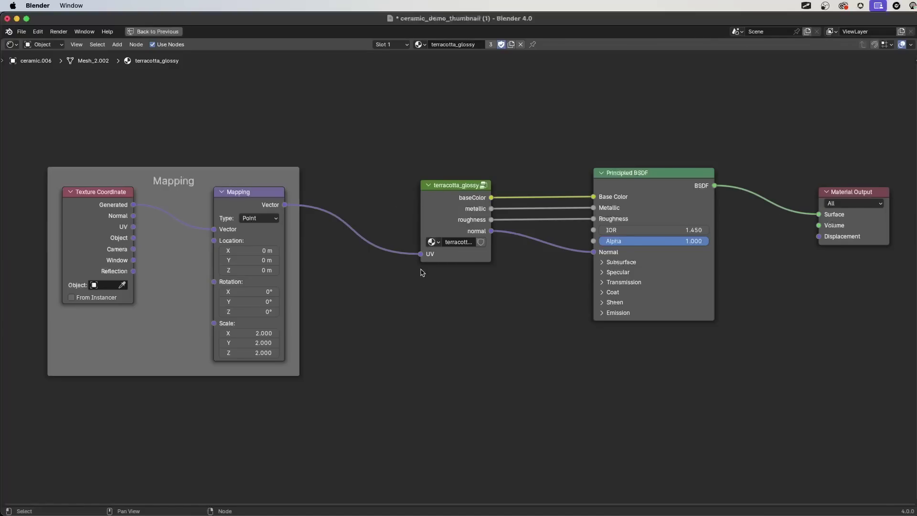
pyautogui.scroll(3, 579, 263)
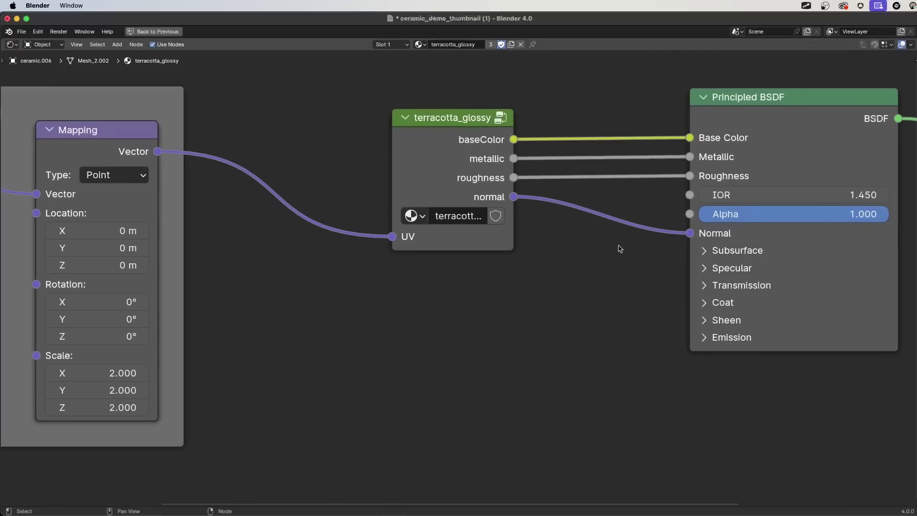
pyautogui.moveTo(617, 250); pyautogui.dragTo(451, 253, button='middle')
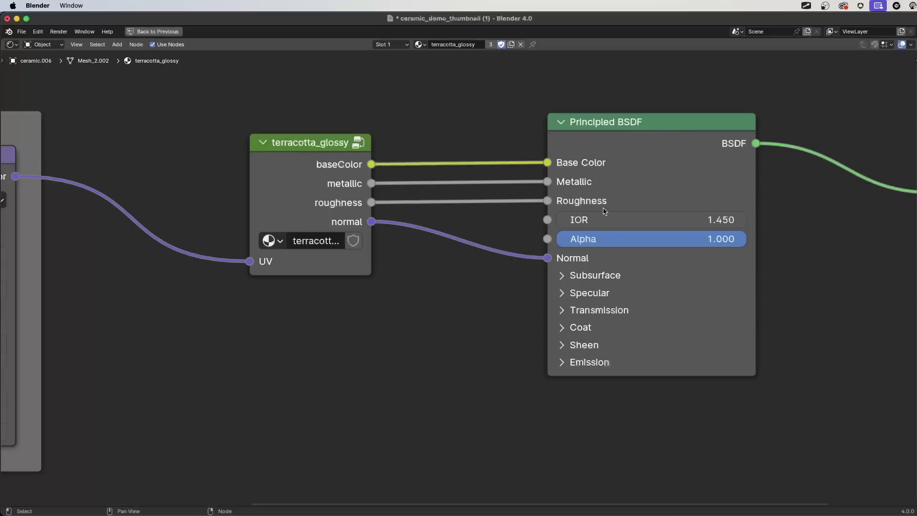
pyautogui.click(359, 143)
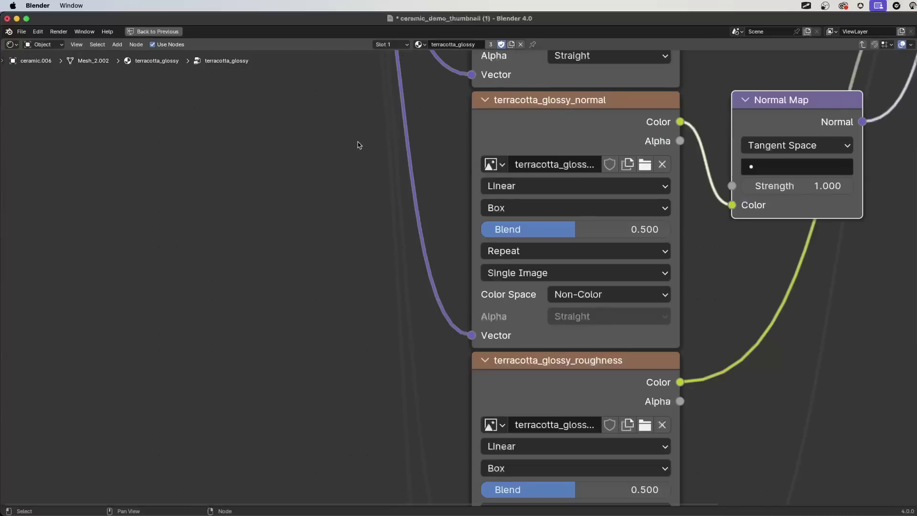
pyautogui.scroll(-10, 359, 145)
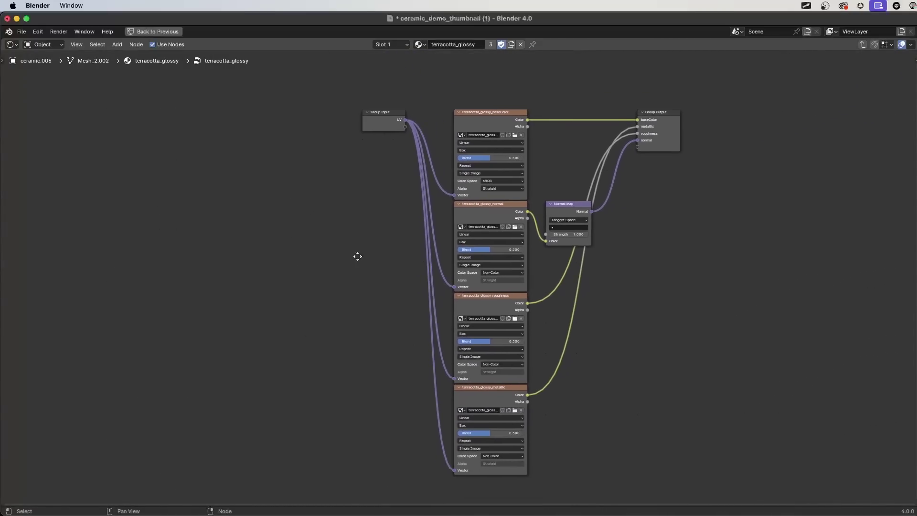
# - Return from the maximized node group to the full layout and examine the preset controls for terracotta_glossy without adding a preset
pyautogui.press('Home')
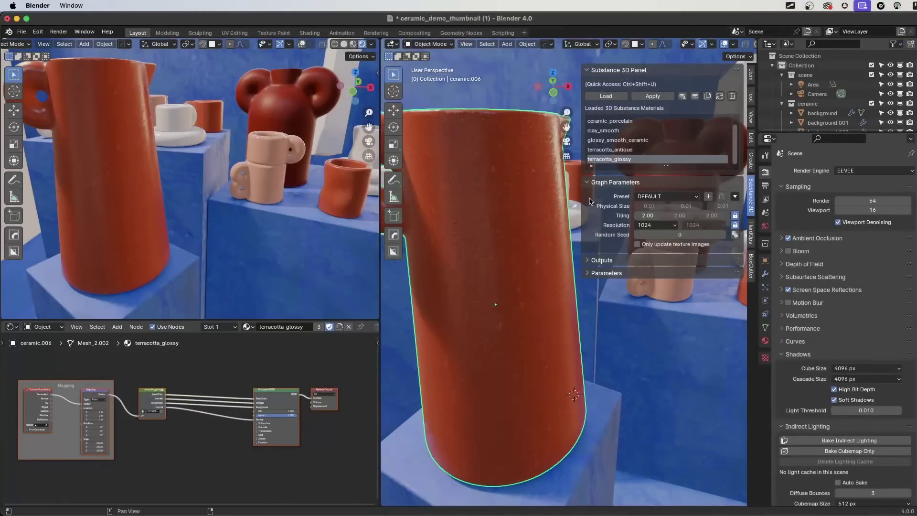
pyautogui.click(696, 197)
pyautogui.click(708, 197)
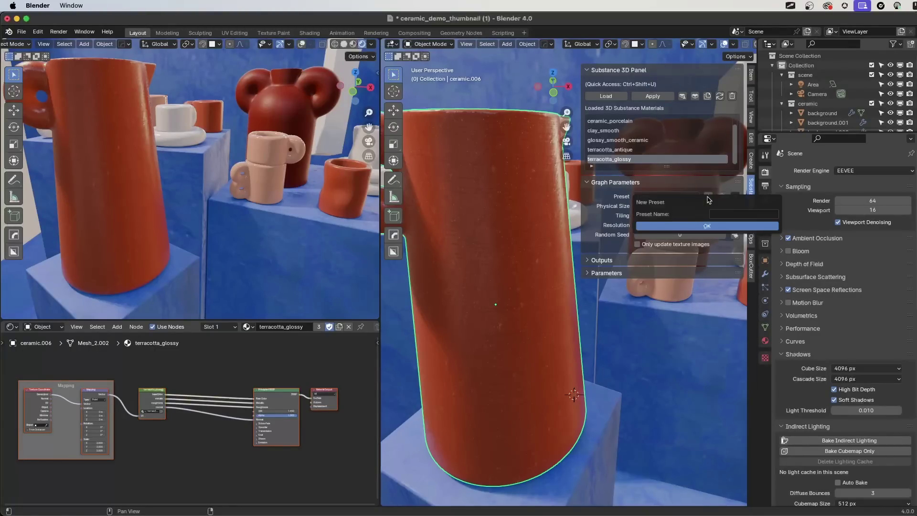
pyautogui.click(734, 196)
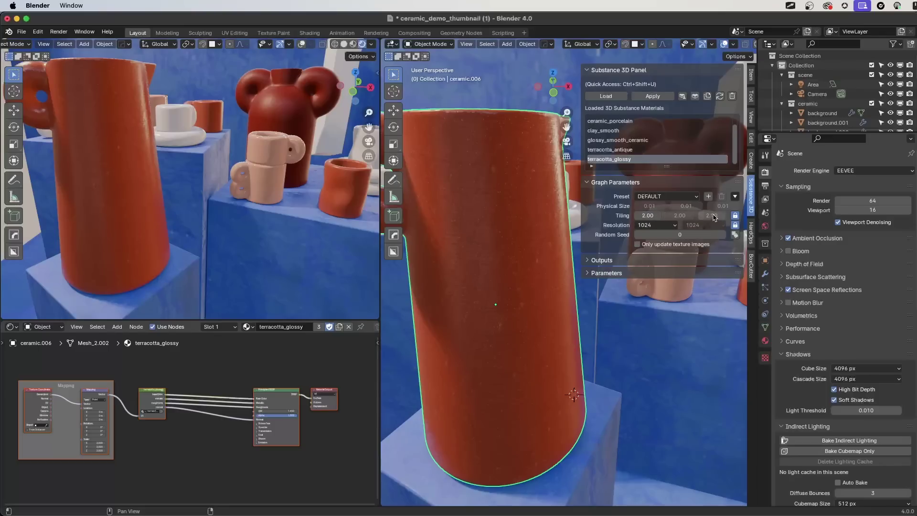
# - Try texture resolutions of 256 and 2048 for terracotta_glossy and restore the resolution to 1024
pyautogui.click(661, 231)
pyautogui.click(658, 267)
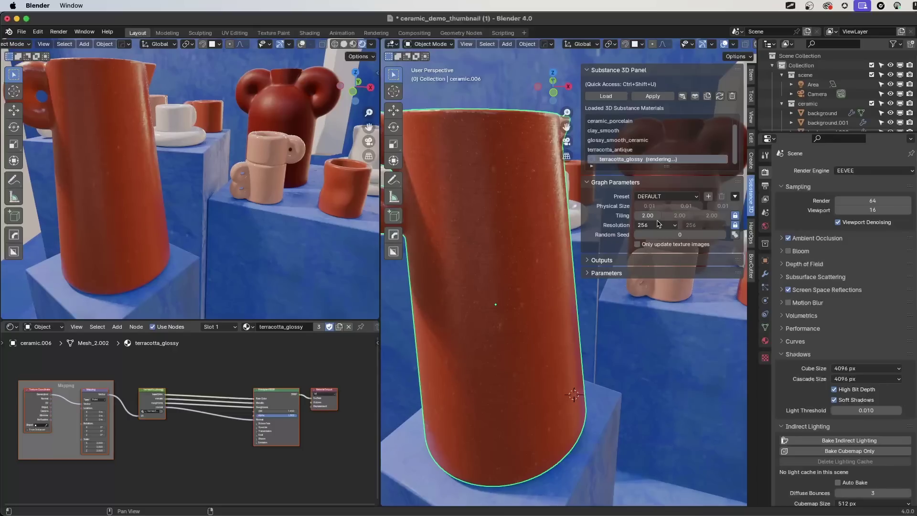
pyautogui.click(659, 226)
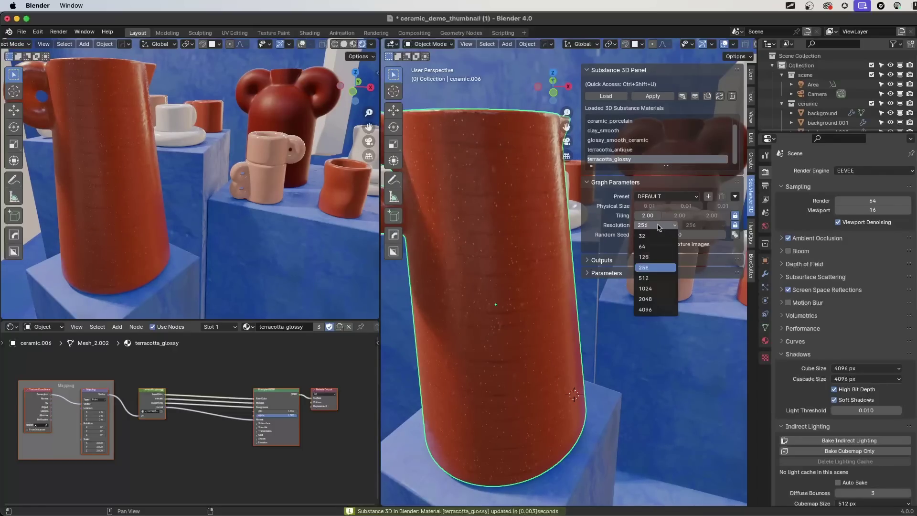
pyautogui.click(659, 269)
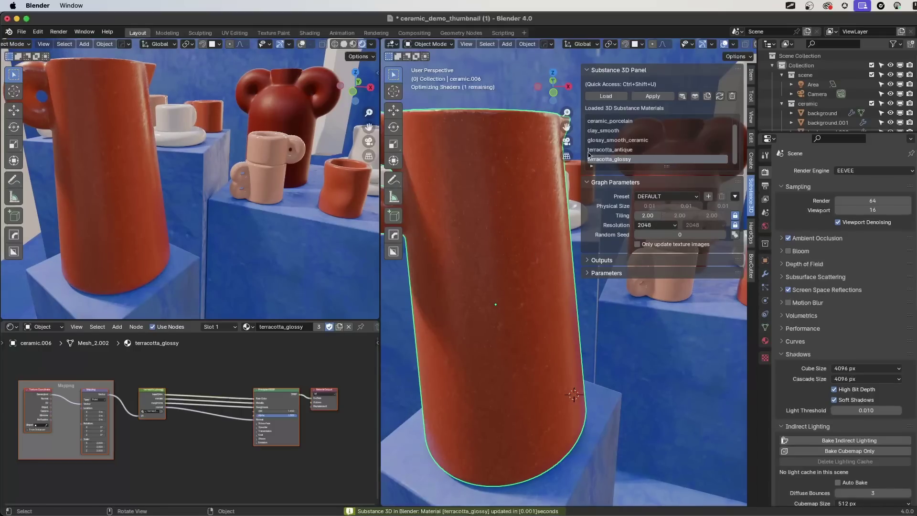
pyautogui.click(655, 226)
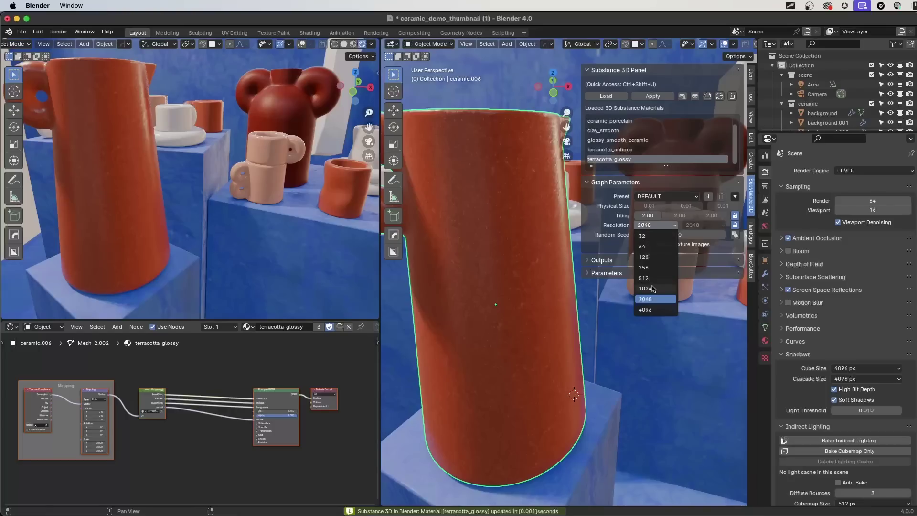
pyautogui.click(679, 298)
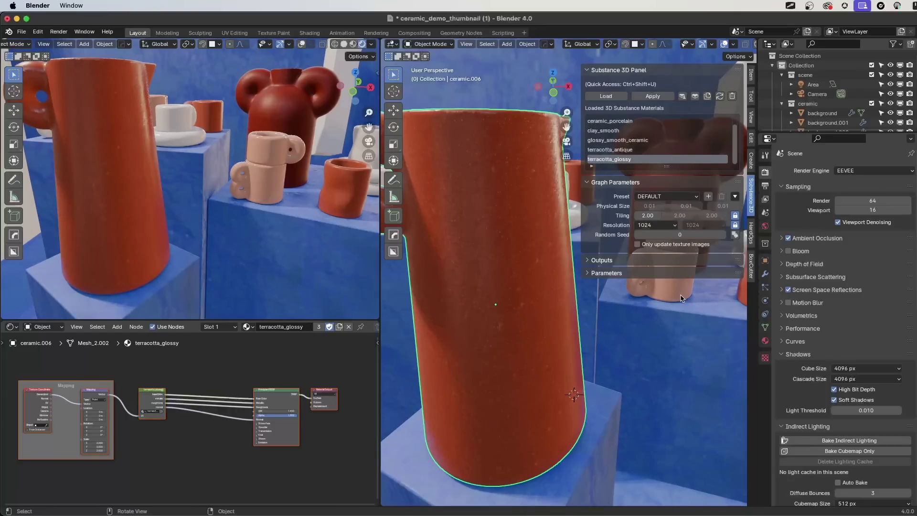
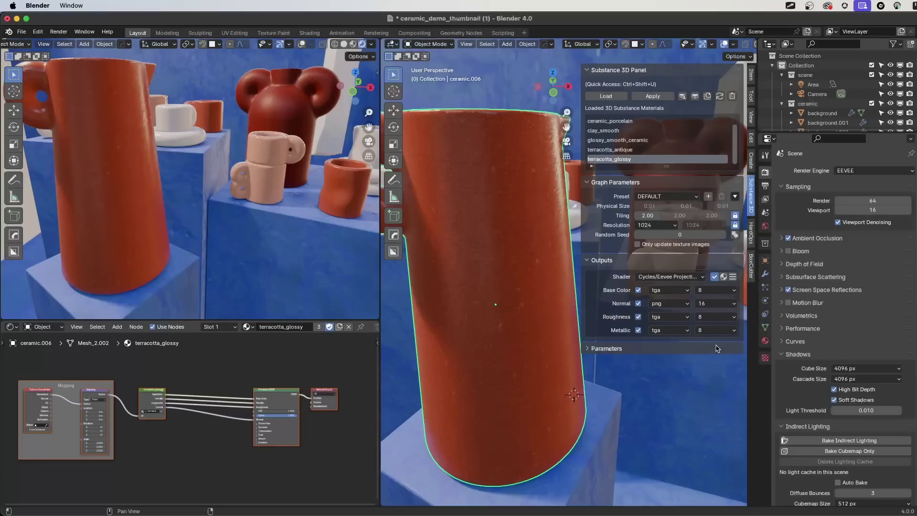
# - Keep the Cycles/Eevee Projection Box shader and enable the Height output from the full list of material outputs
pyautogui.click(695, 279)
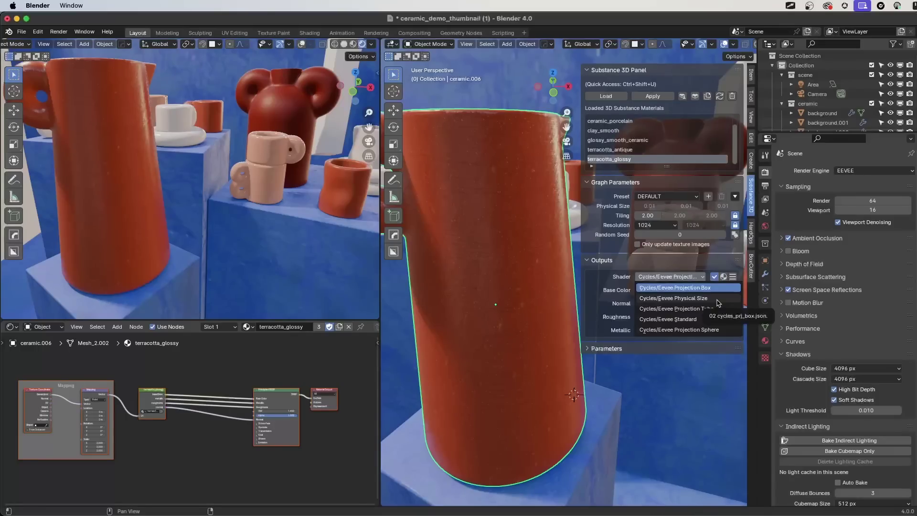
pyautogui.click(711, 288)
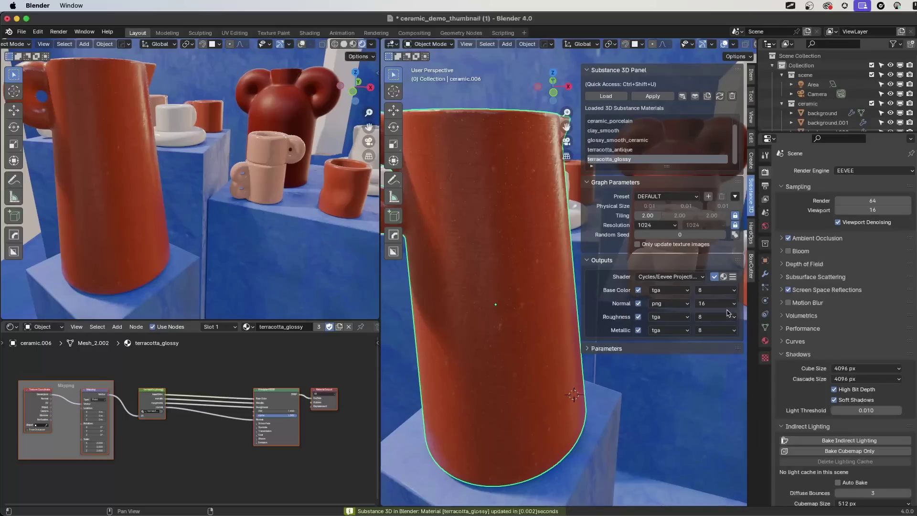
pyautogui.click(732, 276)
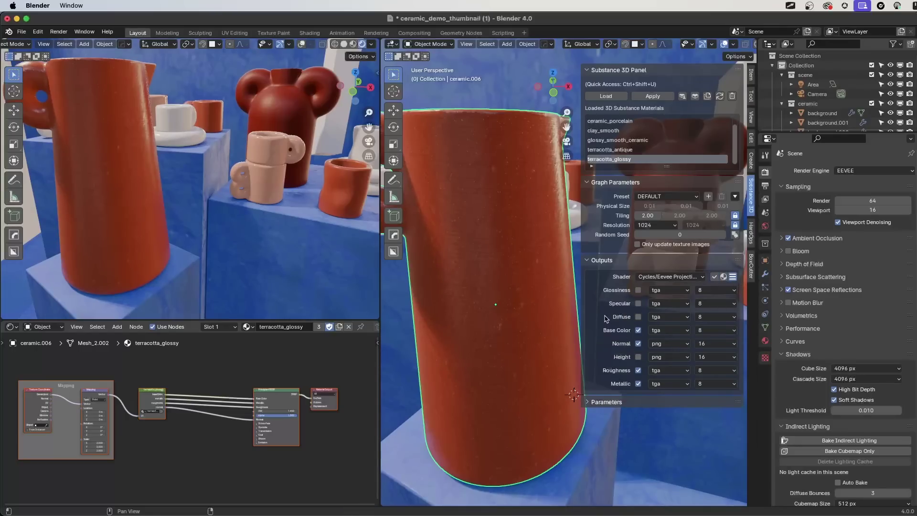
pyautogui.click(638, 384)
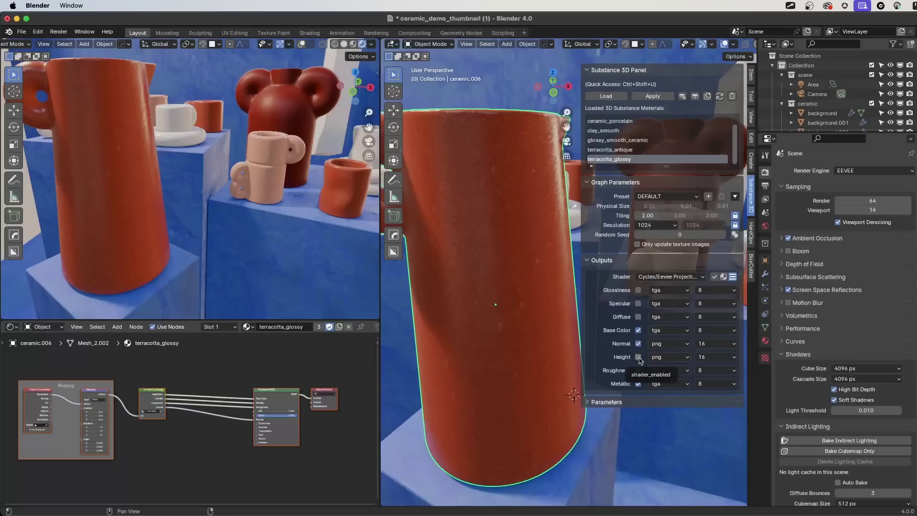
pyautogui.click(638, 357)
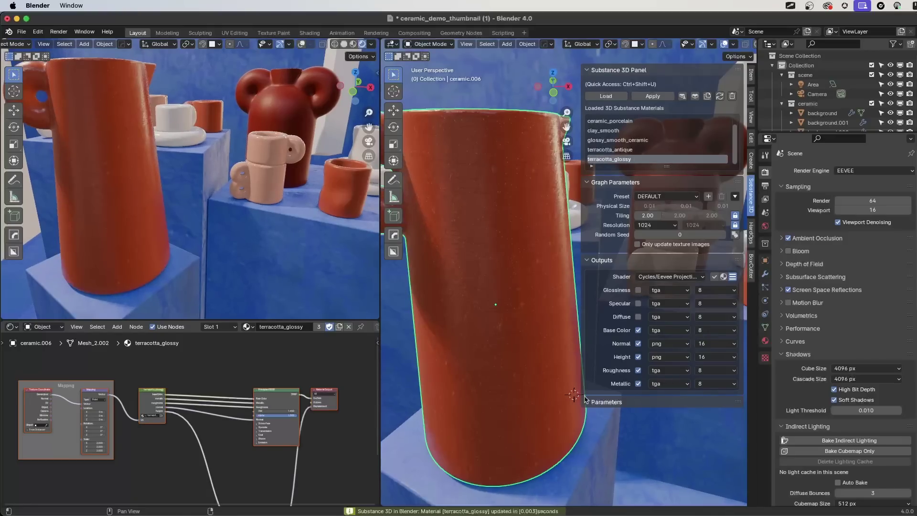
# - Inspect the height and displacement connections in a maximized shader editor and shift the Displacement node slightly toward the Material Output
pyautogui.click(268, 373)
pyautogui.hotkey('ctrl', 'space')
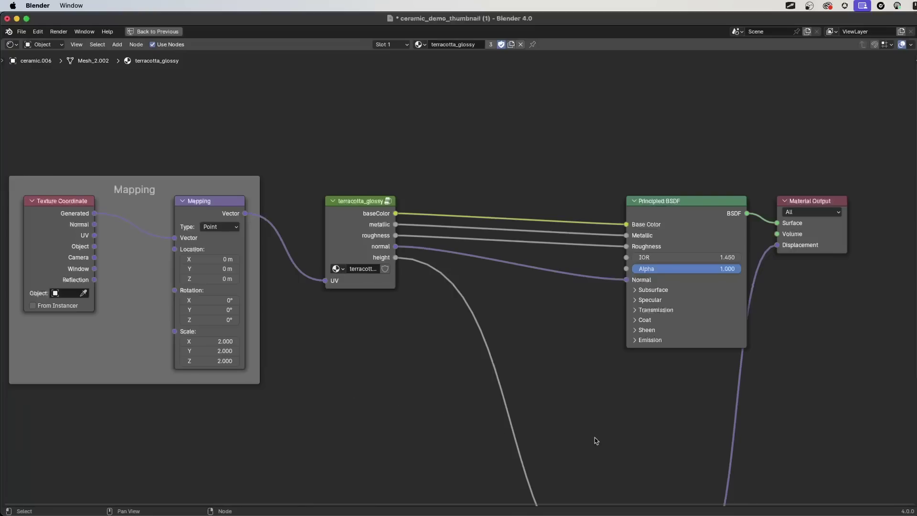
pyautogui.press('Home')
pyautogui.moveTo(604, 470); pyautogui.dragTo(597, 321)
pyautogui.scroll(1, 426, 210)
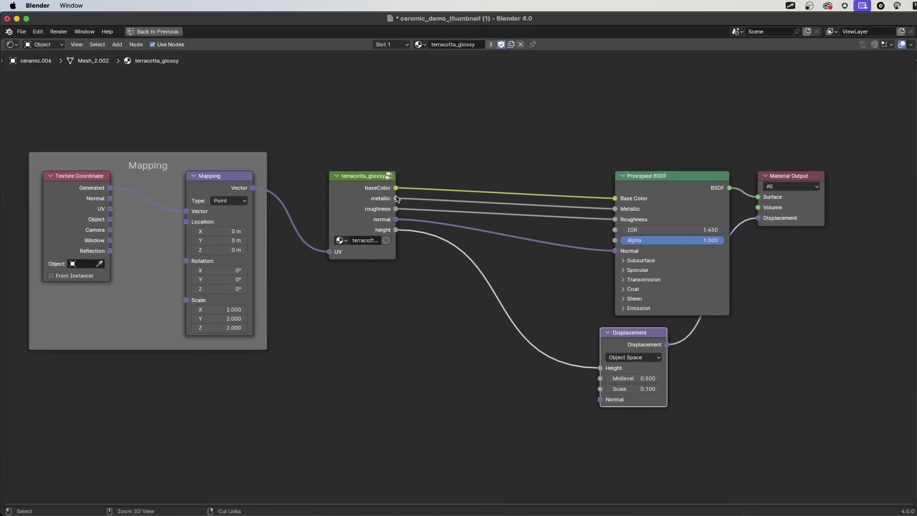
pyautogui.keyDown('ctrl'); pyautogui.moveTo(349, 178); pyautogui.dragTo(406, 274, button='middle'); pyautogui.keyUp('ctrl')
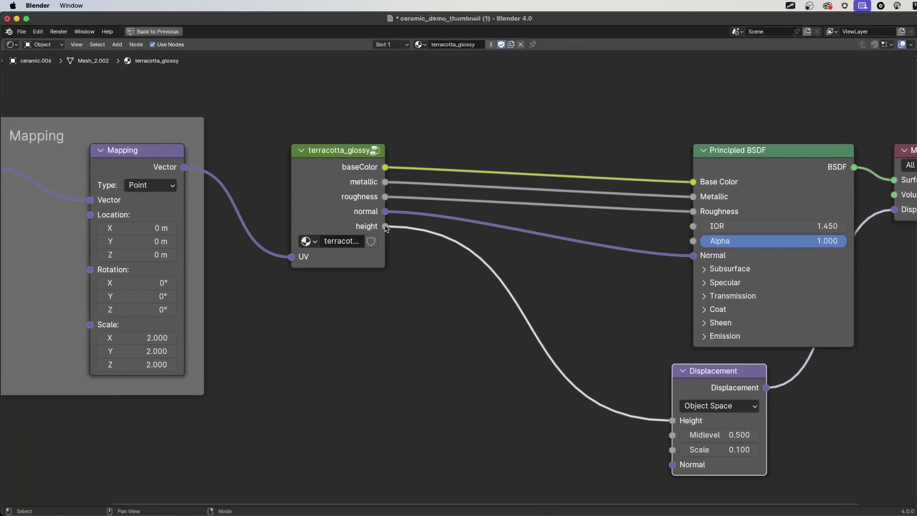
pyautogui.moveTo(725, 375); pyautogui.dragTo(773, 377)
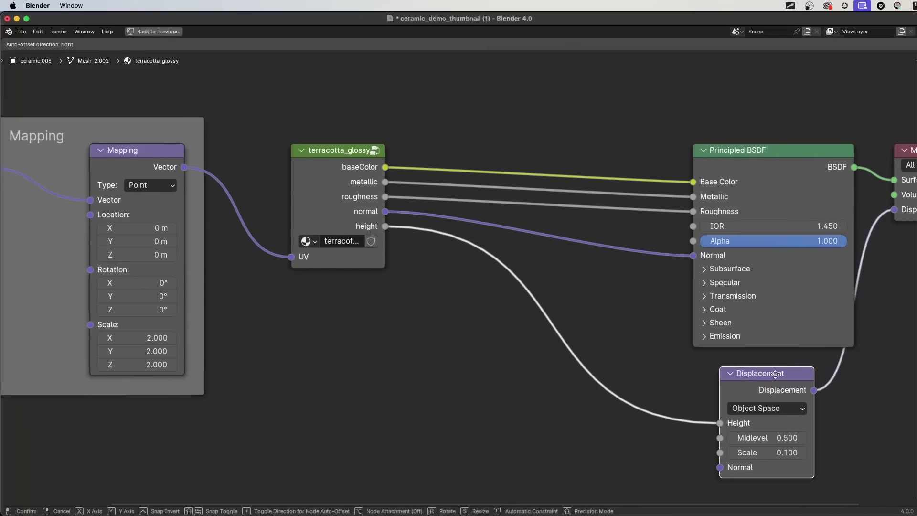
pyautogui.moveTo(855, 231); pyautogui.dragTo(575, 229, button='middle')
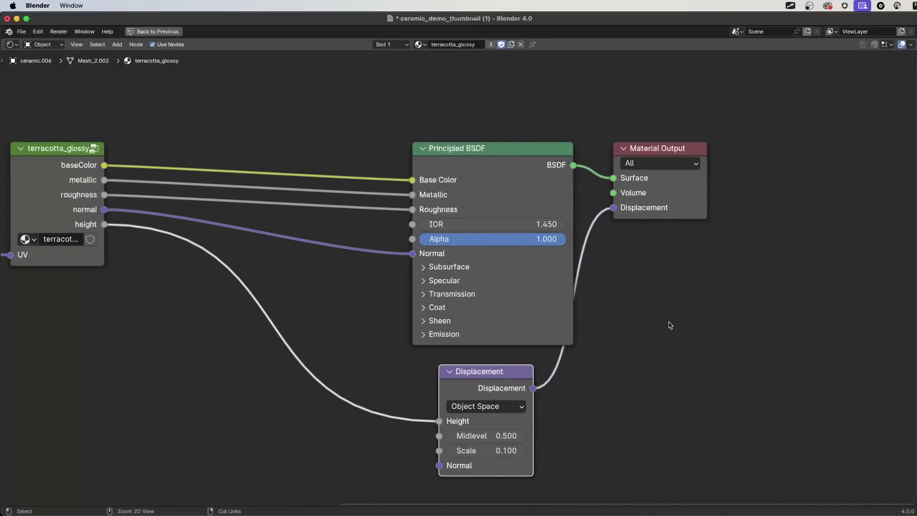
pyautogui.hotkey('ctrl', 'space')
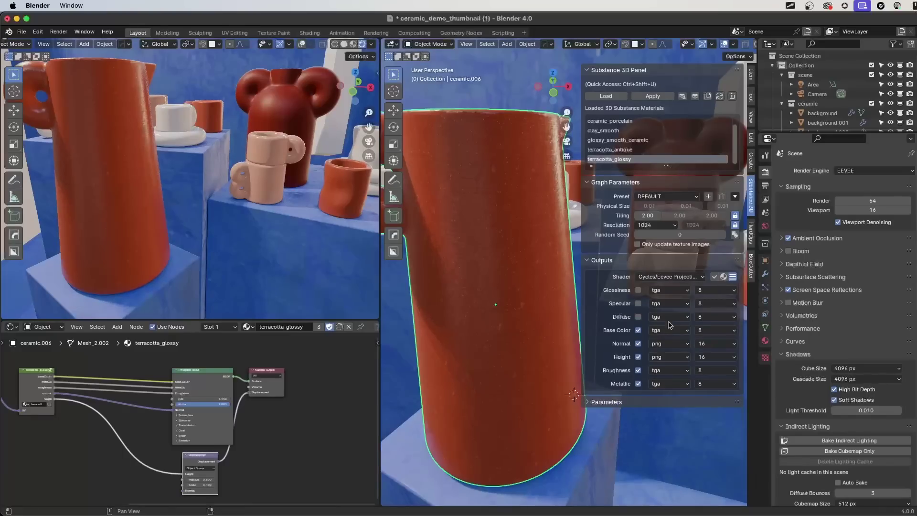
# - Show the material's Parameters in place of its Outputs, try a Terracotta Roughness of 0.03 and set it to 0.32
pyautogui.click(586, 262)
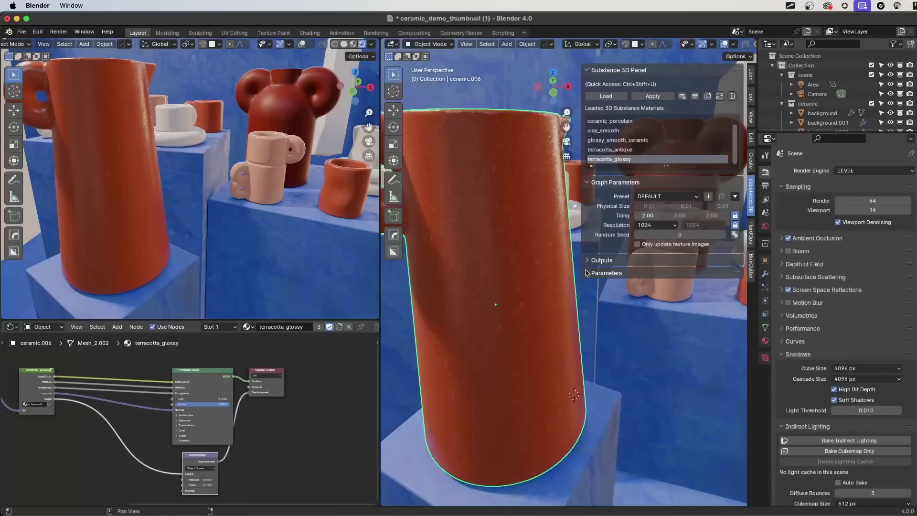
pyautogui.click(588, 273)
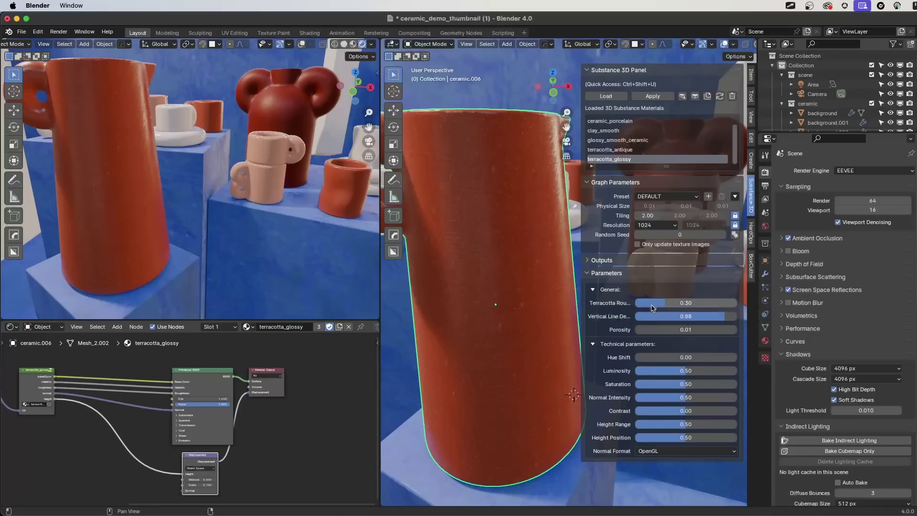
pyautogui.moveTo(646, 306); pyautogui.dragTo(638, 303)
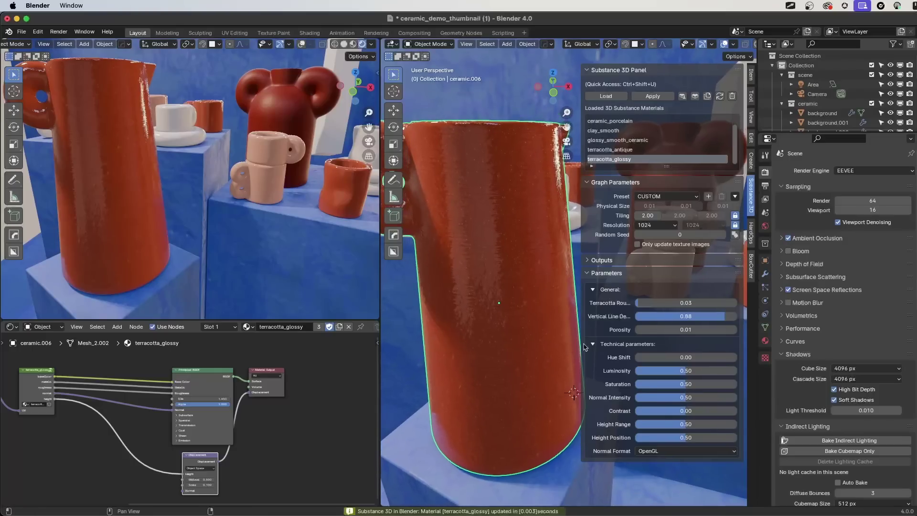
pyautogui.moveTo(537, 298); pyautogui.dragTo(525, 319, button='middle')
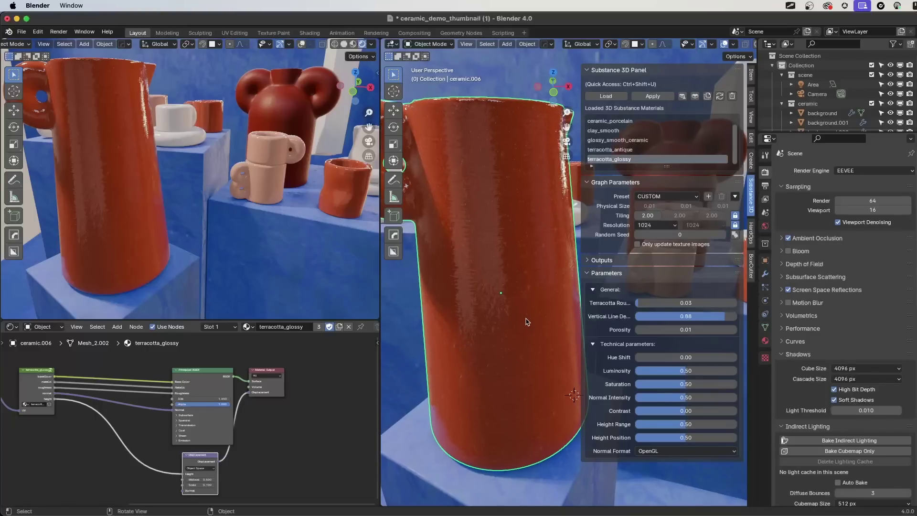
pyautogui.moveTo(670, 305)
pyautogui.mouseDown()
pyautogui.moveTo(640, 305)
pyautogui.moveTo(678, 305)
pyautogui.moveTo(666, 305)
pyautogui.mouseUp()
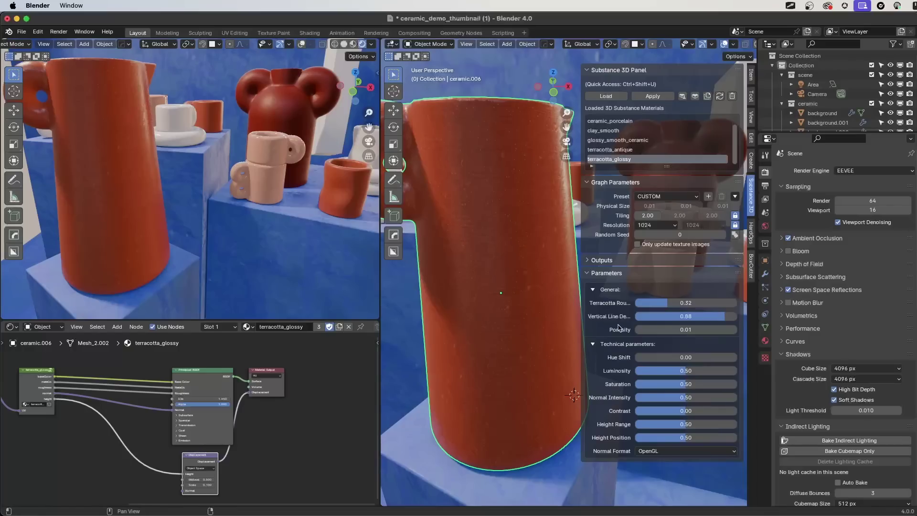
# - Compare the pitcher's surface with the vertical line parameter at 0.97 and 0.00, and set it to 1.00
pyautogui.scroll(3, 545, 303)
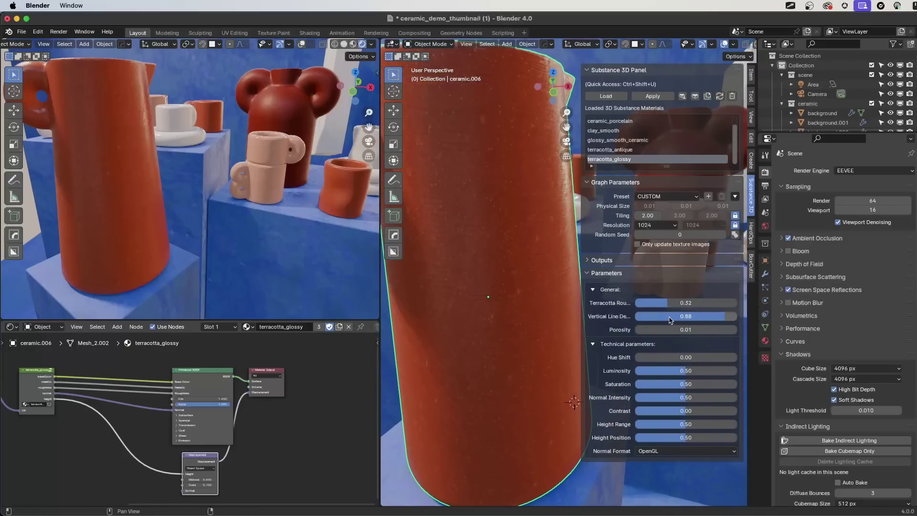
pyautogui.moveTo(727, 318); pyautogui.dragTo(735, 319)
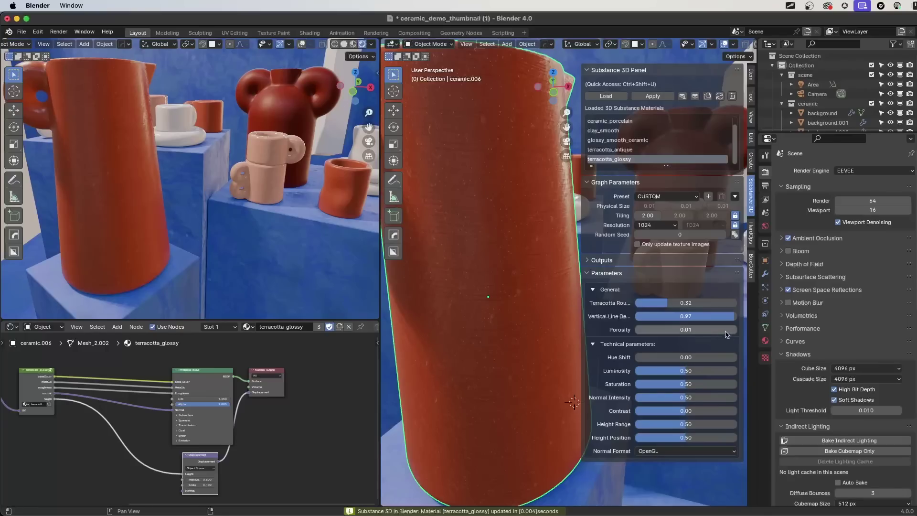
pyautogui.moveTo(673, 318); pyautogui.dragTo(653, 318)
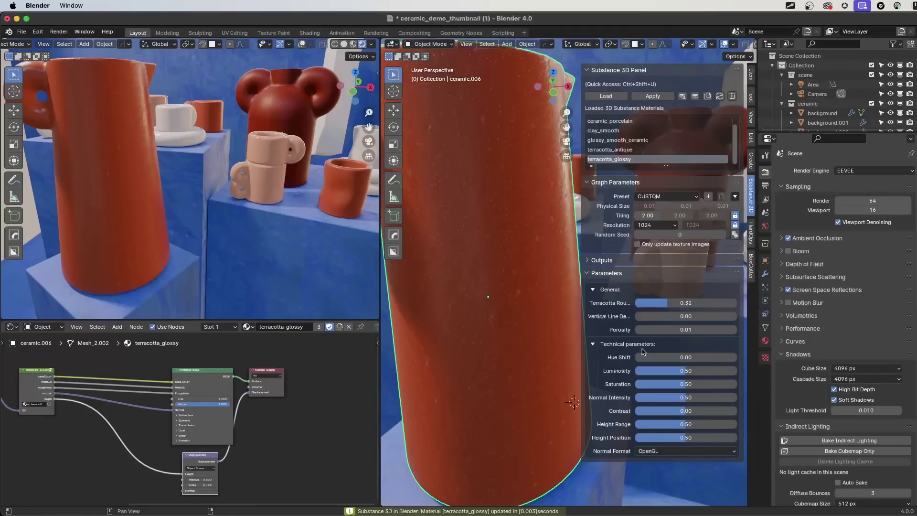
pyautogui.moveTo(656, 316); pyautogui.dragTo(711, 314)
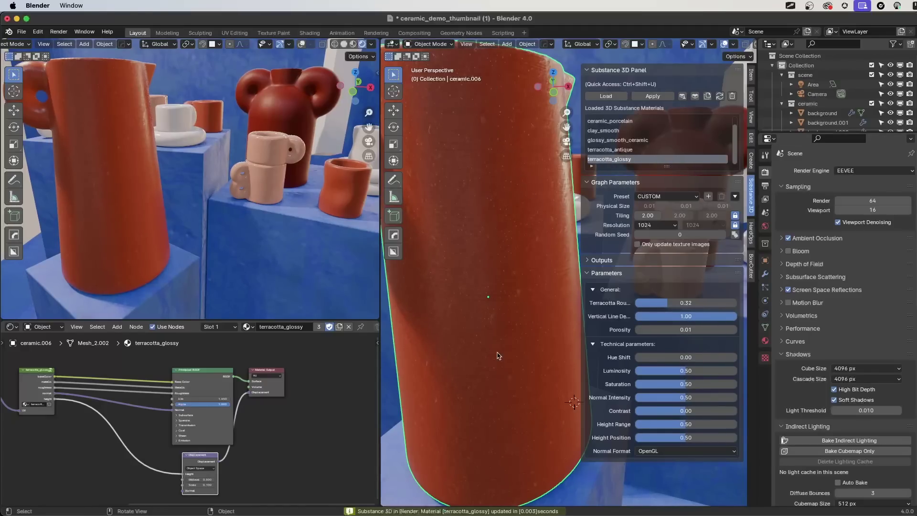
pyautogui.moveTo(546, 331); pyautogui.dragTo(507, 139, button='middle')
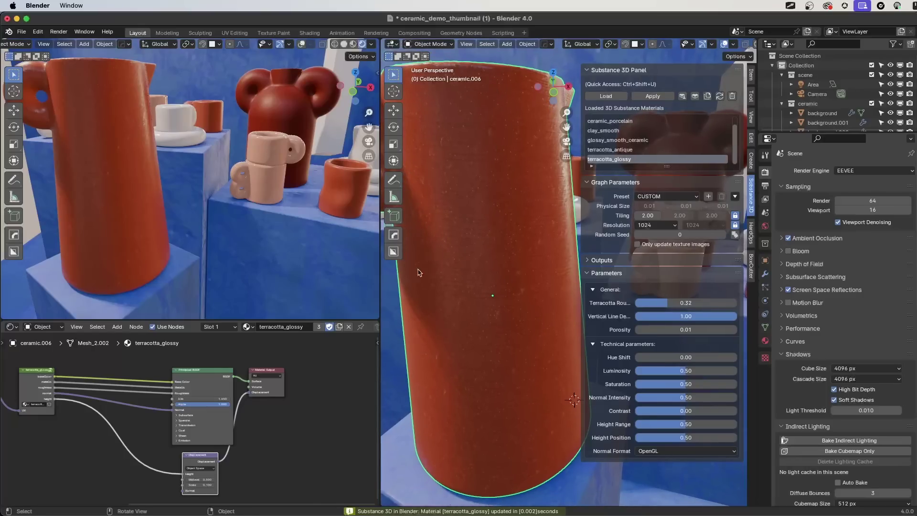
# - Set the Mapping node's Z rotation to 90° and collapse the General group of material parameters
pyautogui.keyDown('ctrl'); pyautogui.hscroll(-5, 160, 387); pyautogui.keyUp('ctrl')
pyautogui.scroll(5, 160, 387)
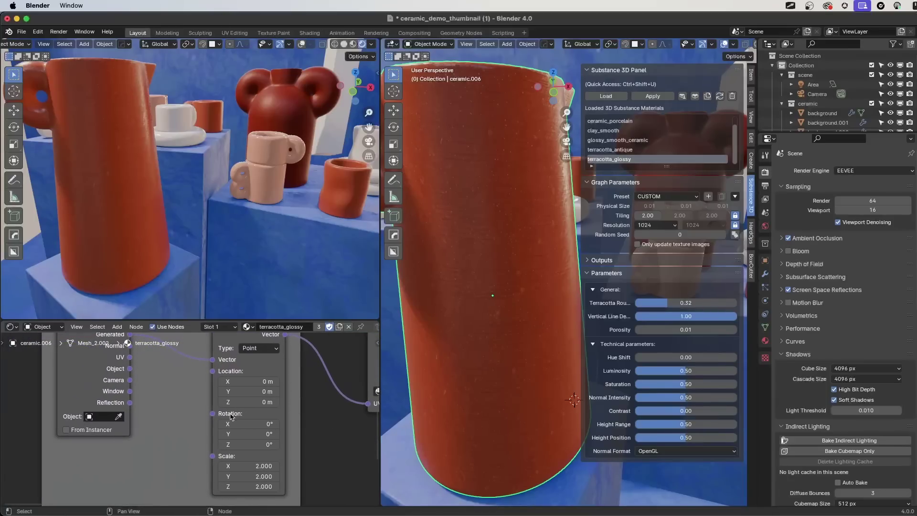
pyautogui.click(277, 447)
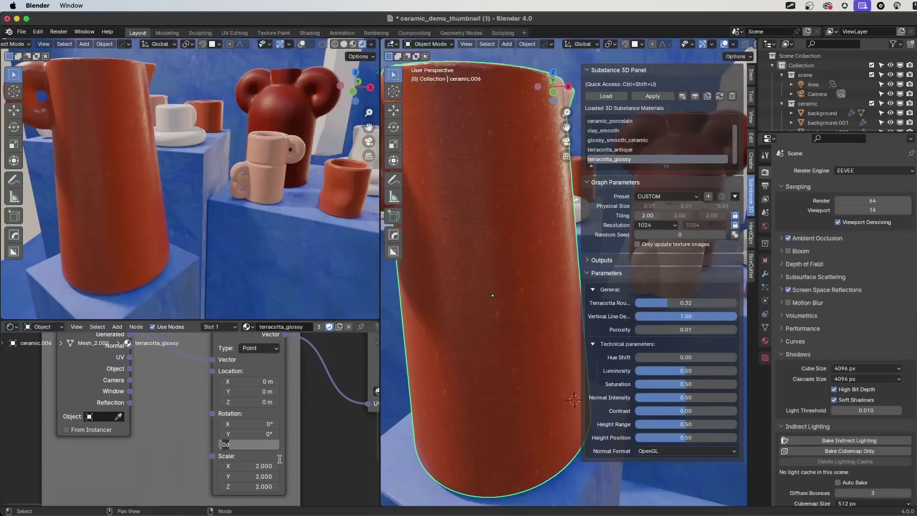
pyautogui.write('90')
pyautogui.press('Return')
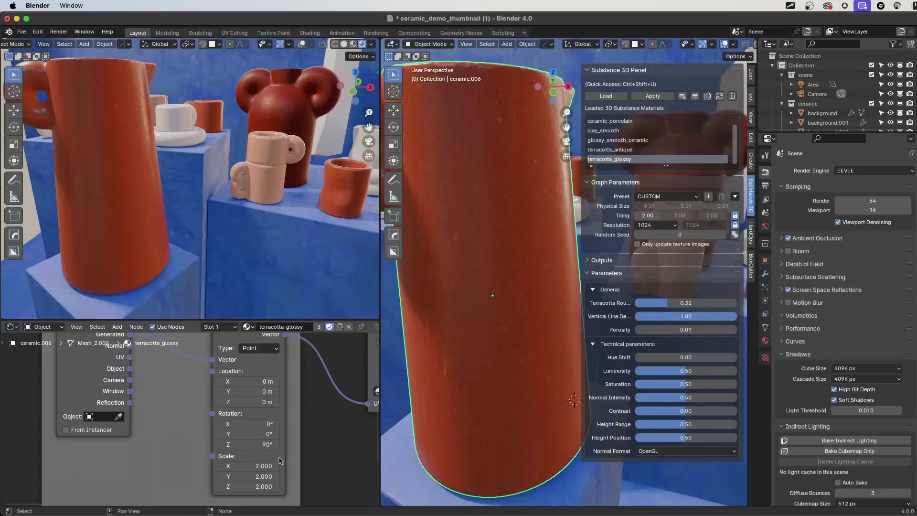
pyautogui.scroll(-2, 191, 420)
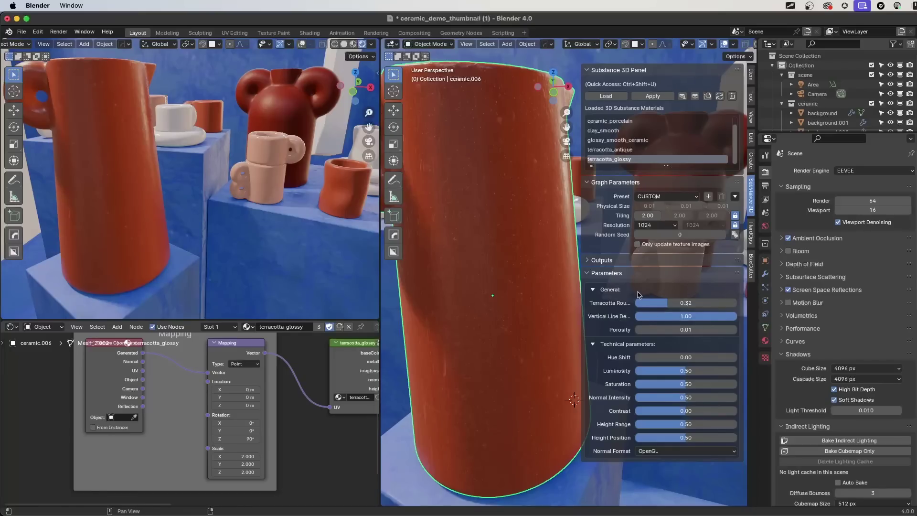
pyautogui.click(594, 291)
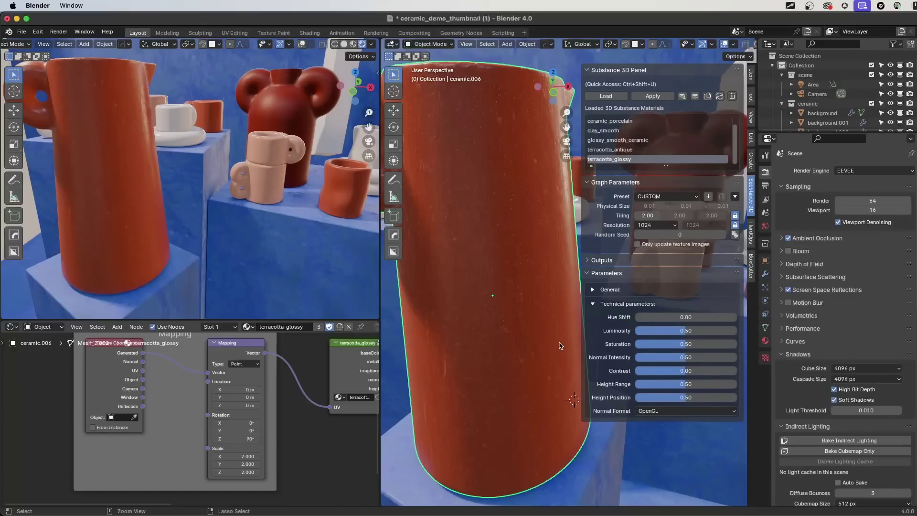
# - Set the terracotta material's Normal Intensity to 0.71 and inspect the pitcher's surface up close
pyautogui.moveTo(562, 344); pyautogui.dragTo(546, 340, button='middle')
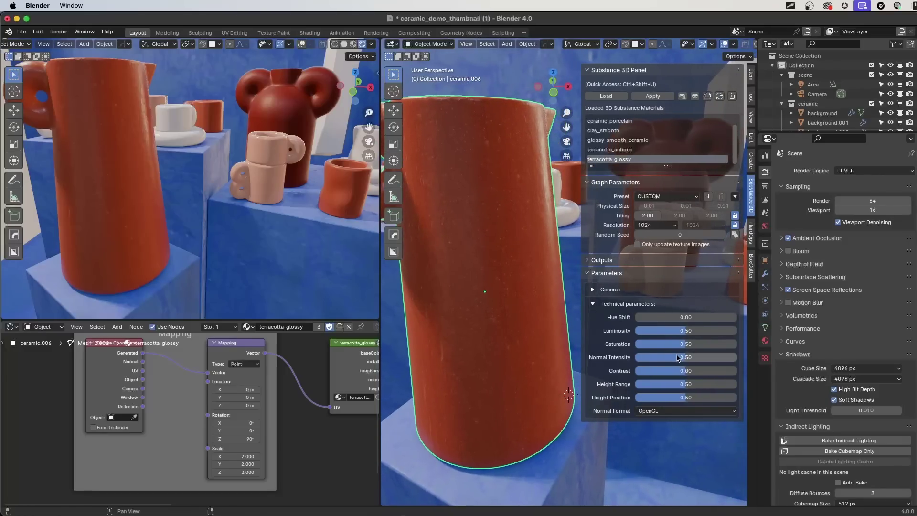
pyautogui.moveTo(678, 357); pyautogui.dragTo(707, 360)
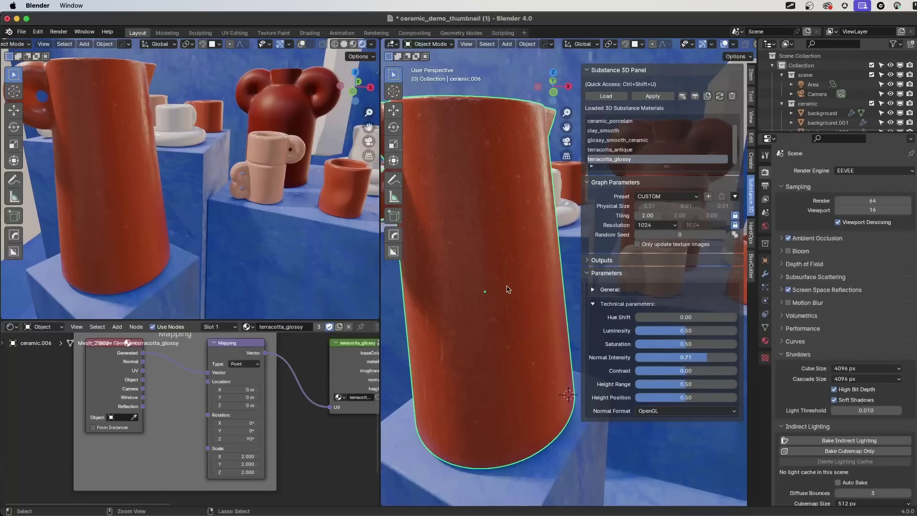
pyautogui.scroll(2, 503, 299)
pyautogui.keyDown('shift'); pyautogui.scroll(5, 502, 299); pyautogui.keyUp('shift')
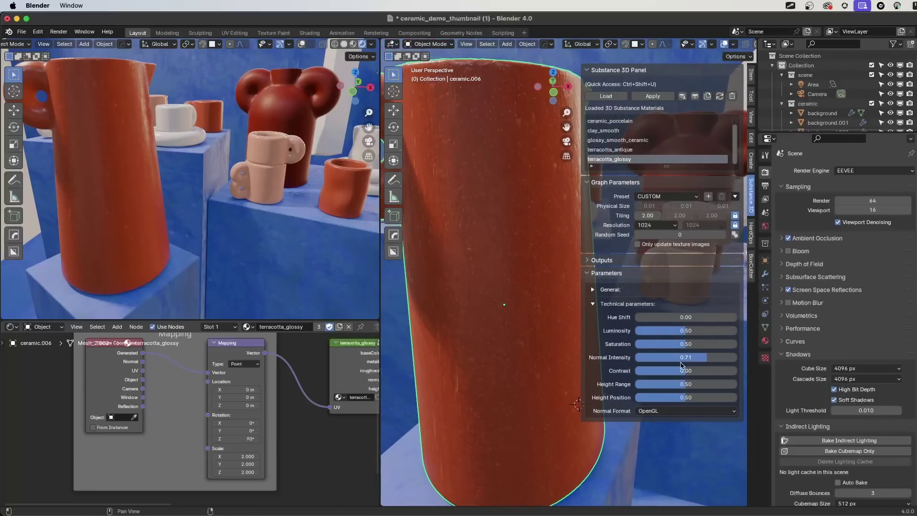
# - Set the terracotta material's Contrast to 0.09 and its Saturation to 0.40
pyautogui.moveTo(686, 370); pyautogui.dragTo(690, 370)
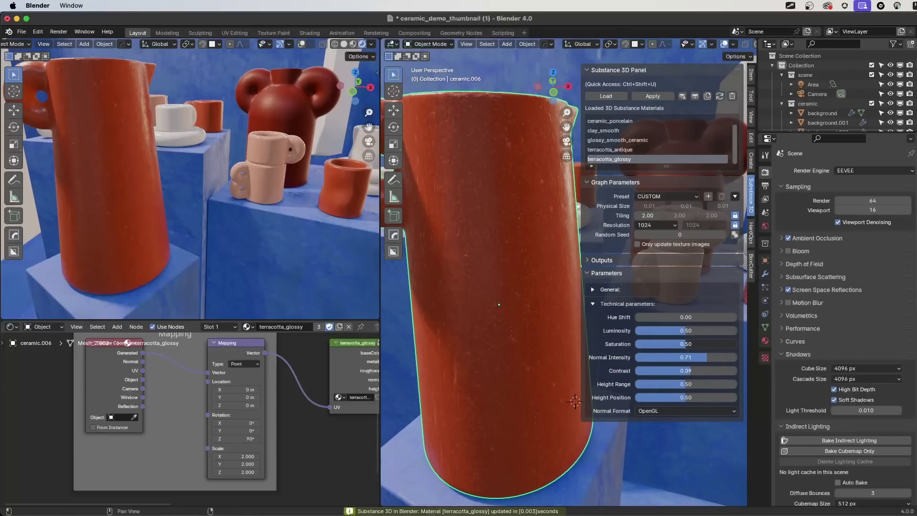
pyautogui.moveTo(684, 343); pyautogui.dragTo(677, 346)
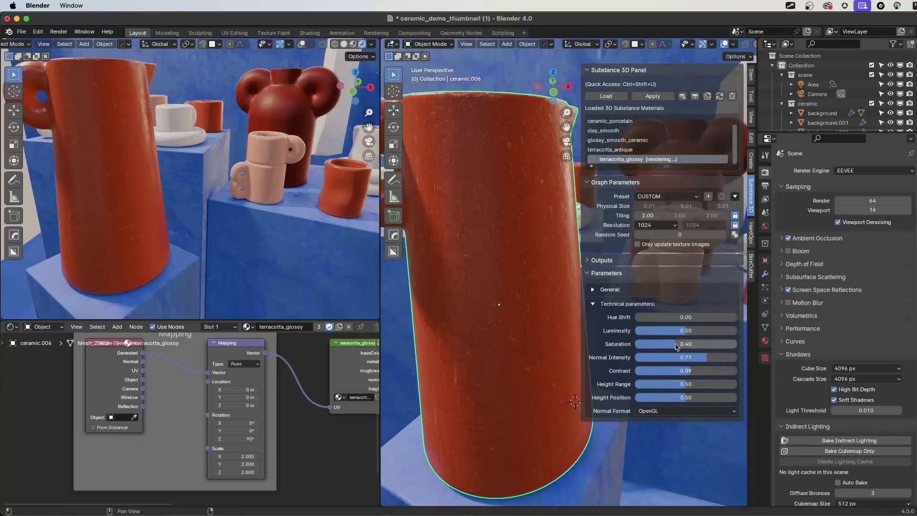
pyautogui.moveTo(546, 358)
pyautogui.mouseDown(button='middle')
pyautogui.moveTo(525, 355)
pyautogui.moveTo(533, 351)
pyautogui.mouseUp(button='middle')
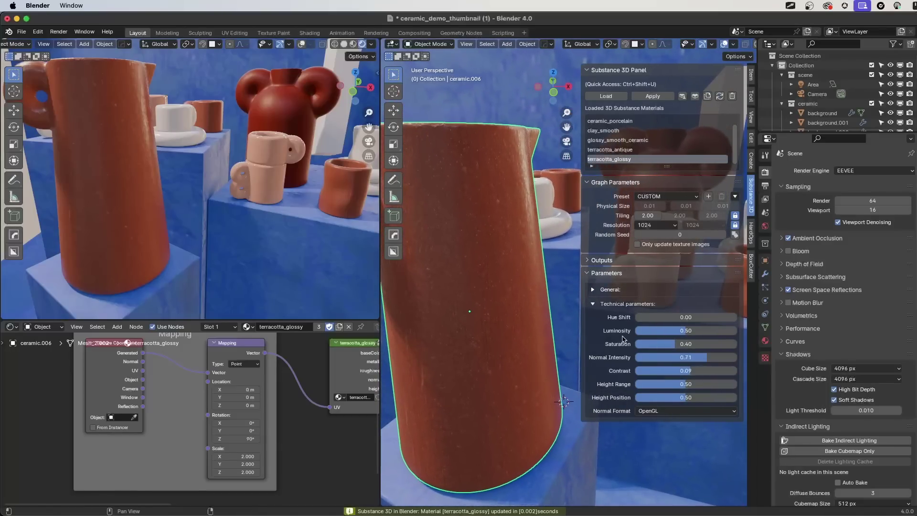
# - Insert a Brightness/Contrast node between the terracotta_glossy baseColor output and the Principled BSDF Base Color, and place it above the other connections
pyautogui.hotkey('ctrl', 'space')
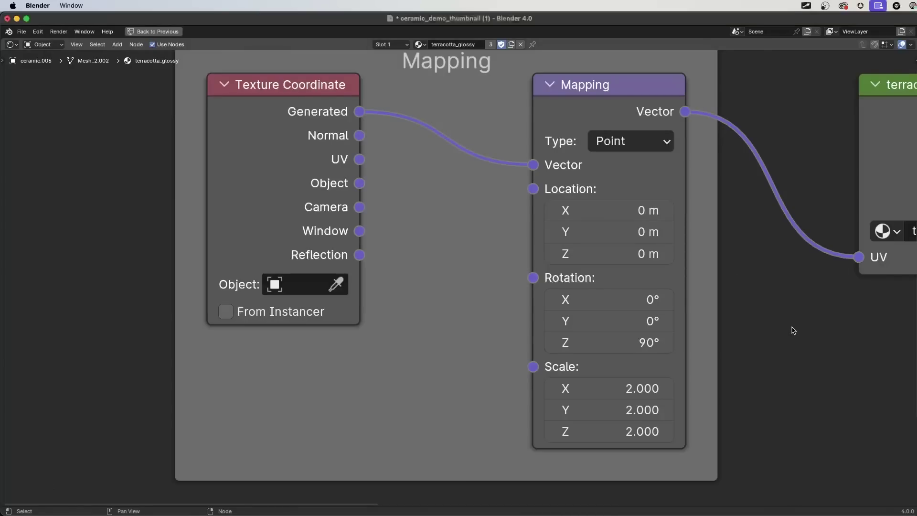
pyautogui.scroll(-5, 793, 330)
pyautogui.hscroll(5, 548, 164)
pyautogui.scroll(3, 517, 164)
pyautogui.hotkey('shift', 'a')
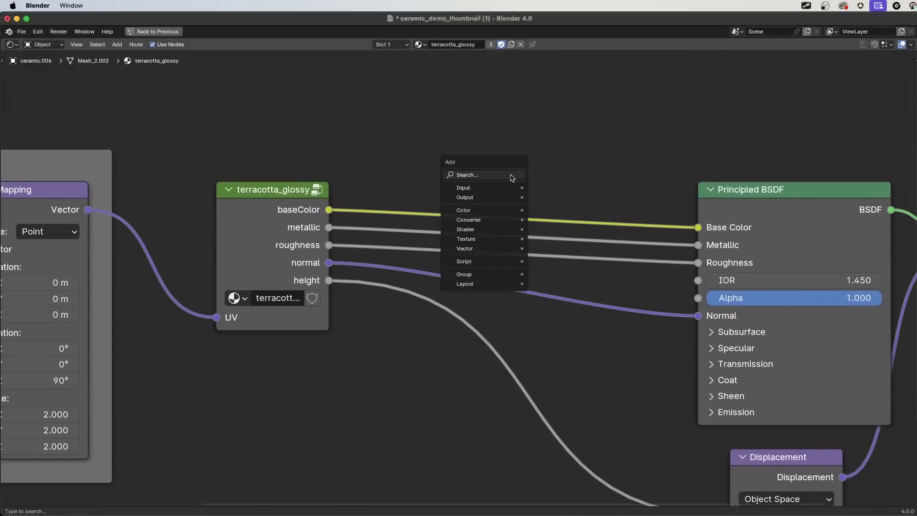
pyautogui.write('bright')
pyautogui.click(552, 198)
pyautogui.click(493, 225)
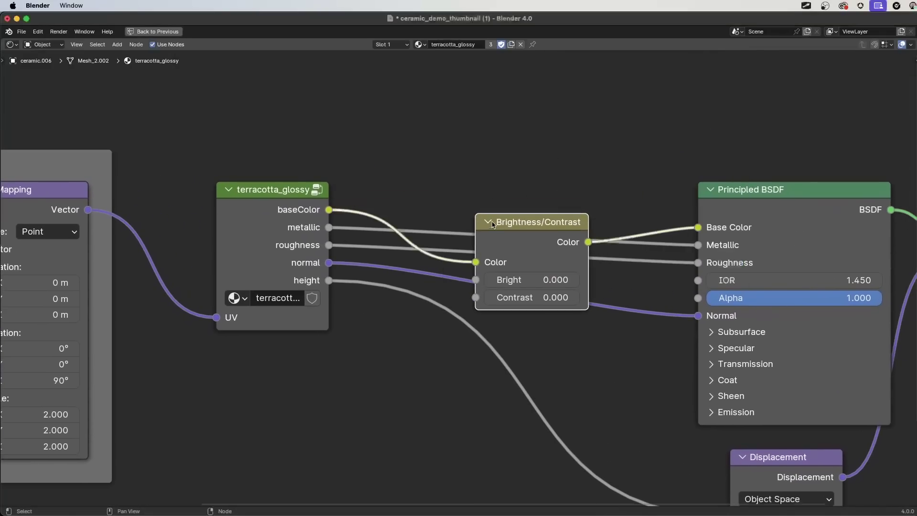
pyautogui.moveTo(493, 224); pyautogui.dragTo(443, 126)
pyautogui.scroll(-2, 556, 313)
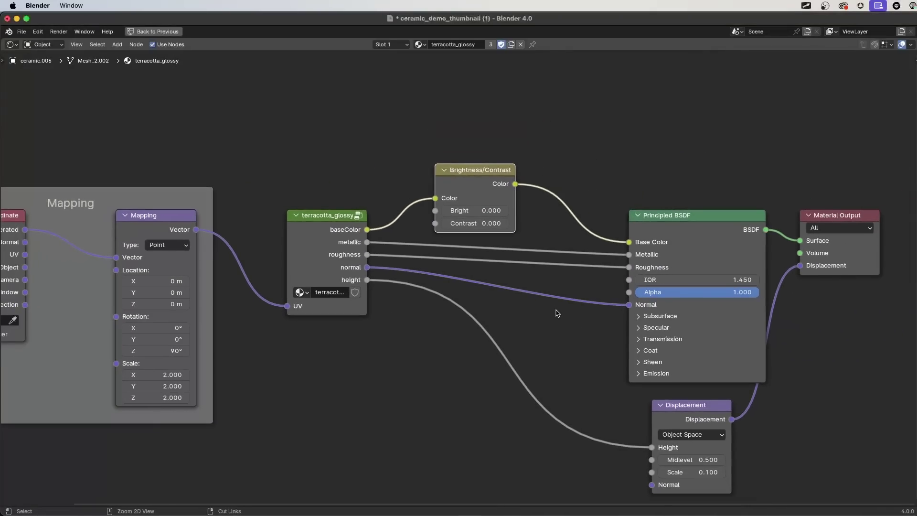
# - Try a Contrast of 0.300 on the Brightness/Contrast node and undo it
pyautogui.hotkey('ctrl', 'space')
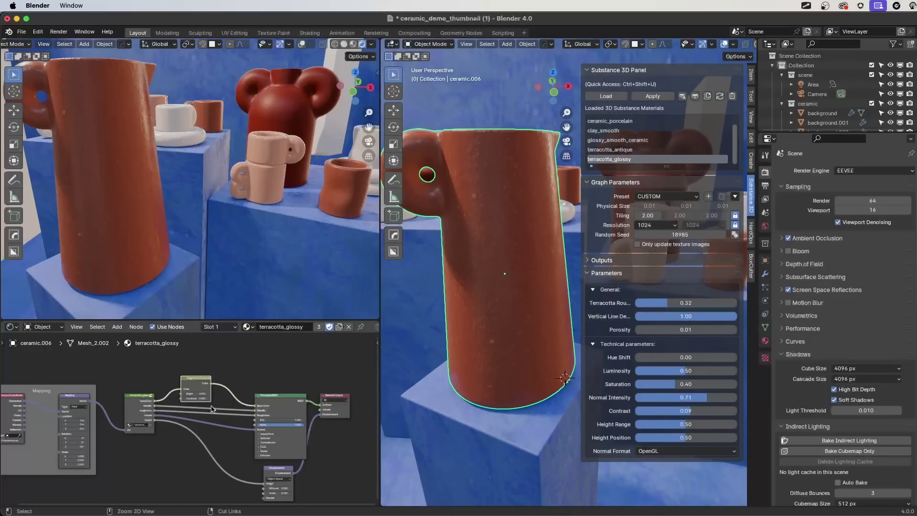
pyautogui.scroll(5, 213, 409)
pyautogui.moveTo(212, 356); pyautogui.dragTo(202, 409, button='middle')
pyautogui.moveTo(197, 409); pyautogui.dragTo(208, 410)
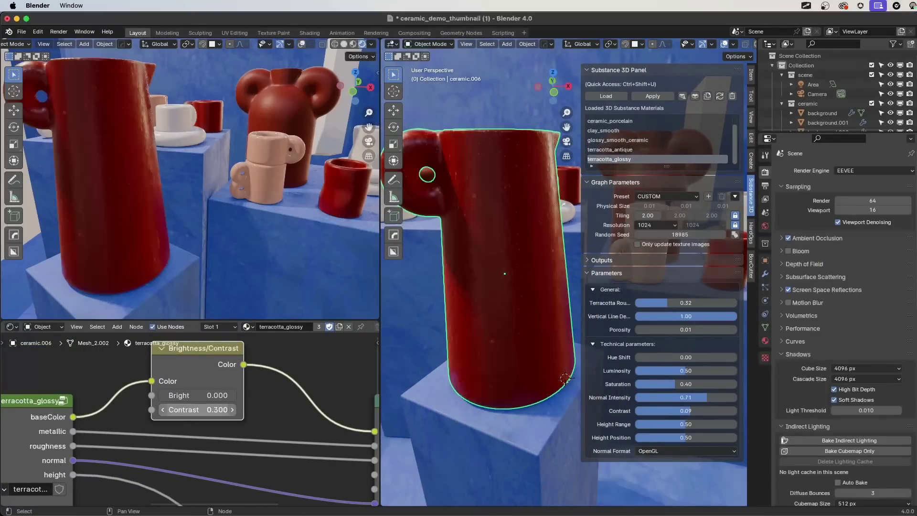
pyautogui.hotkey('ctrl', 'z')
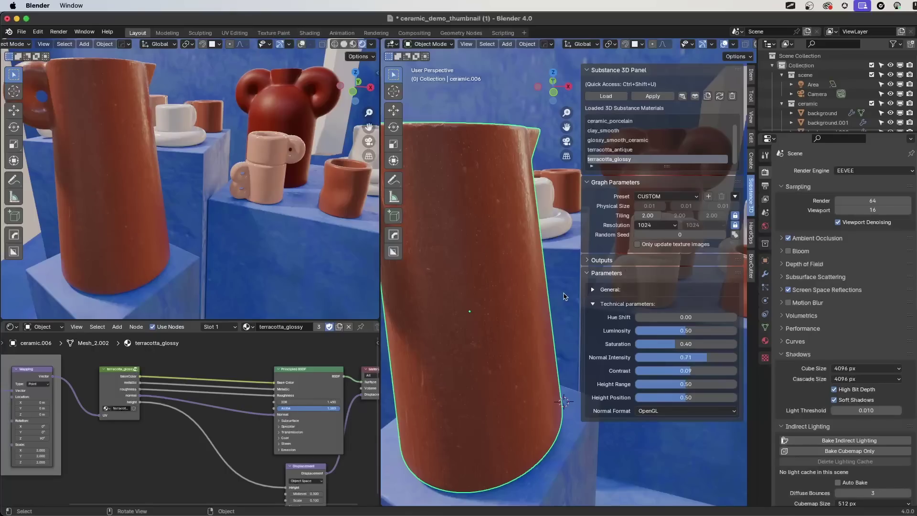
# - Expand the material's General parameters, randomize the Random Seed and compare the pitcher's surface pattern
pyautogui.keyDown('shift'); pyautogui.moveTo(574, 278); pyautogui.dragTo(591, 270, button='middle'); pyautogui.keyUp('shift')
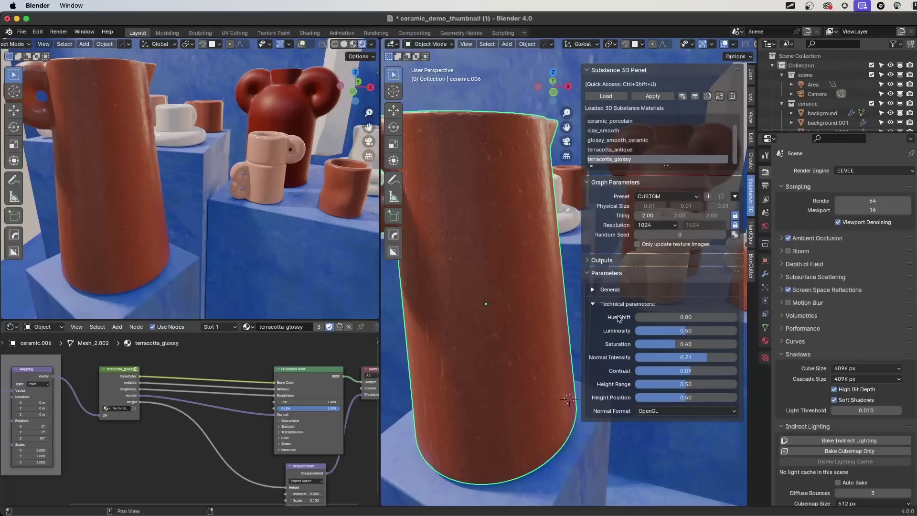
pyautogui.click(594, 290)
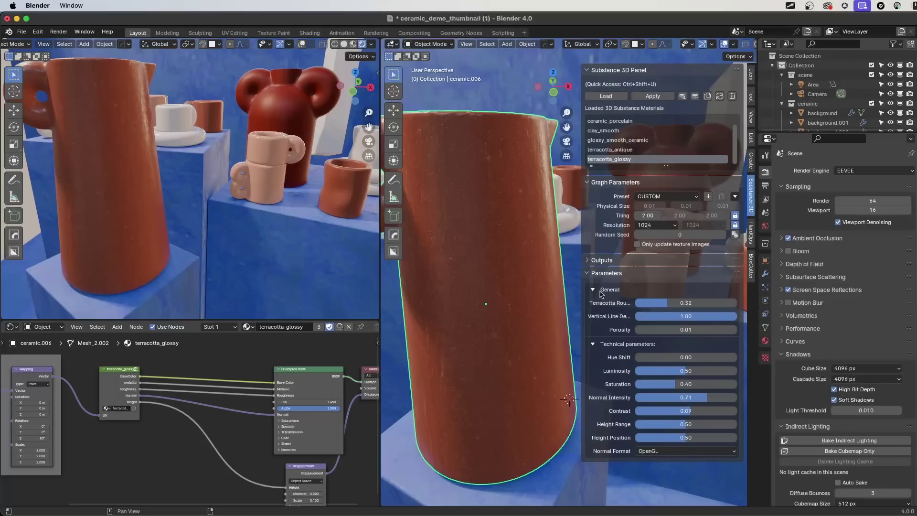
pyautogui.moveTo(517, 239); pyautogui.dragTo(534, 286, button='middle')
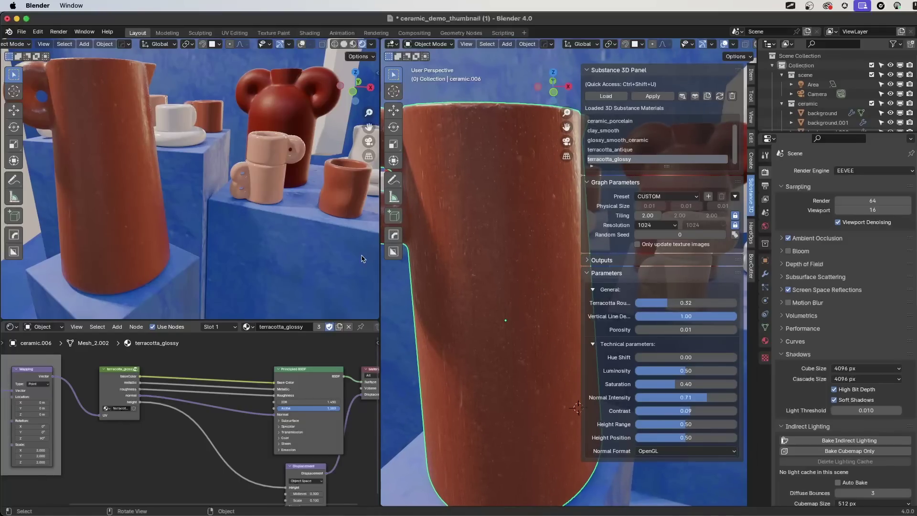
pyautogui.click(735, 235)
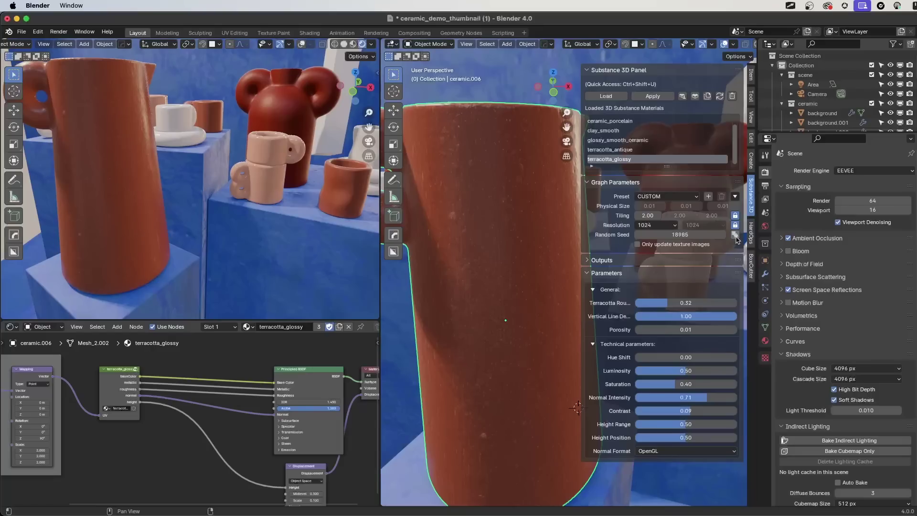
pyautogui.moveTo(516, 325); pyautogui.dragTo(536, 335, button='middle')
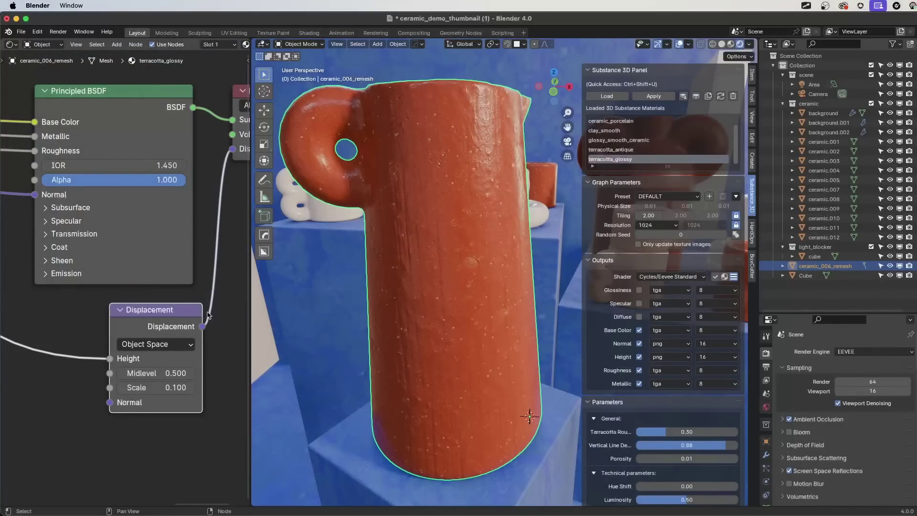
# - Add a Subdivision Surface modifier to the ceramic_006_remesh pitcher
pyautogui.moveTo(178, 315); pyautogui.dragTo(164, 320, button='middle')
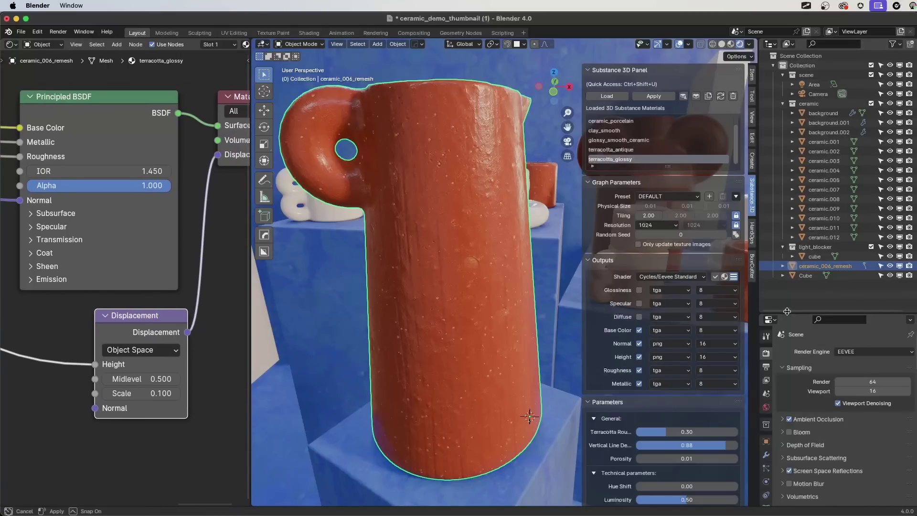
pyautogui.moveTo(787, 313); pyautogui.dragTo(787, 170)
pyautogui.scroll(-8, 818, 117)
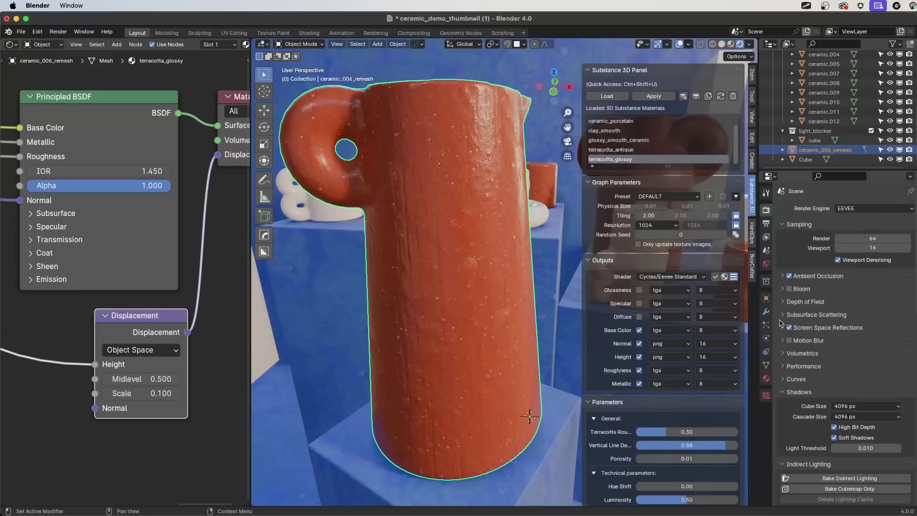
pyautogui.click(766, 311)
pyautogui.click(815, 209)
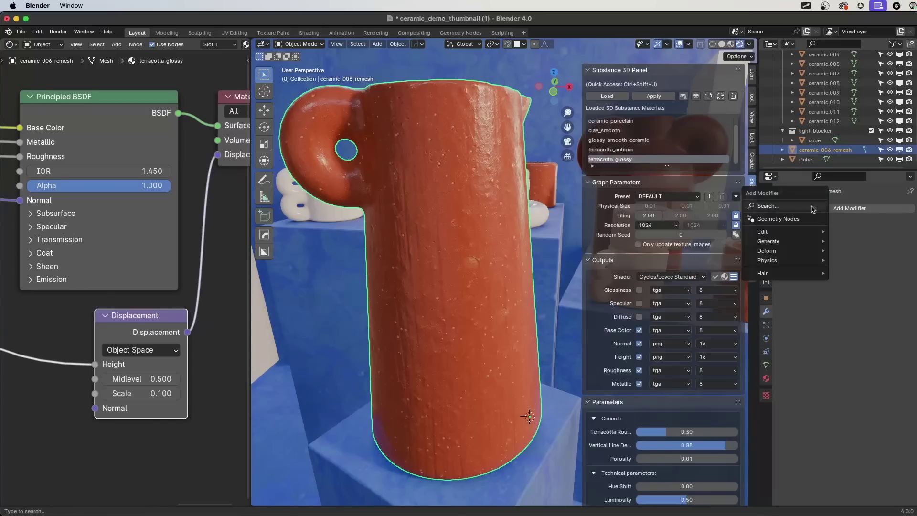
pyautogui.click(811, 207)
pyautogui.write('sub')
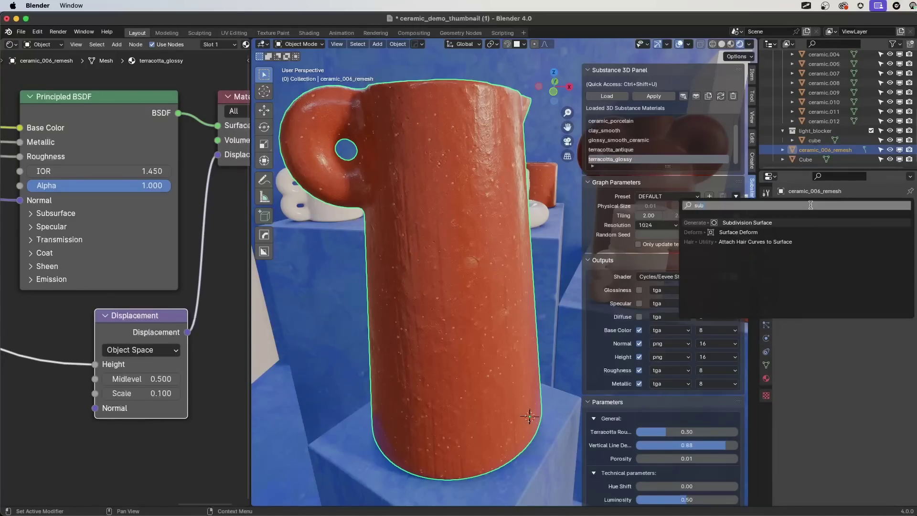
pyautogui.click(754, 224)
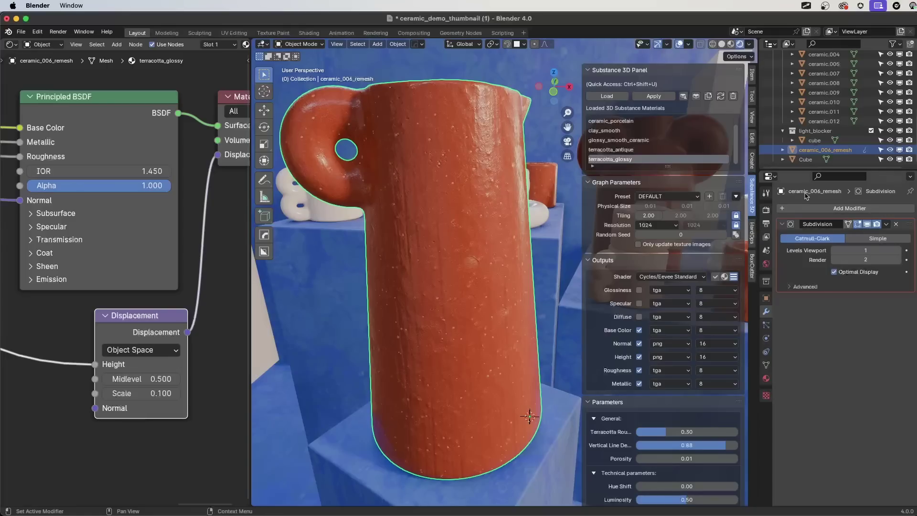
# - Switch the render engine to Cycles with GPU Compute as the device
pyautogui.moveTo(798, 170); pyautogui.dragTo(797, 215)
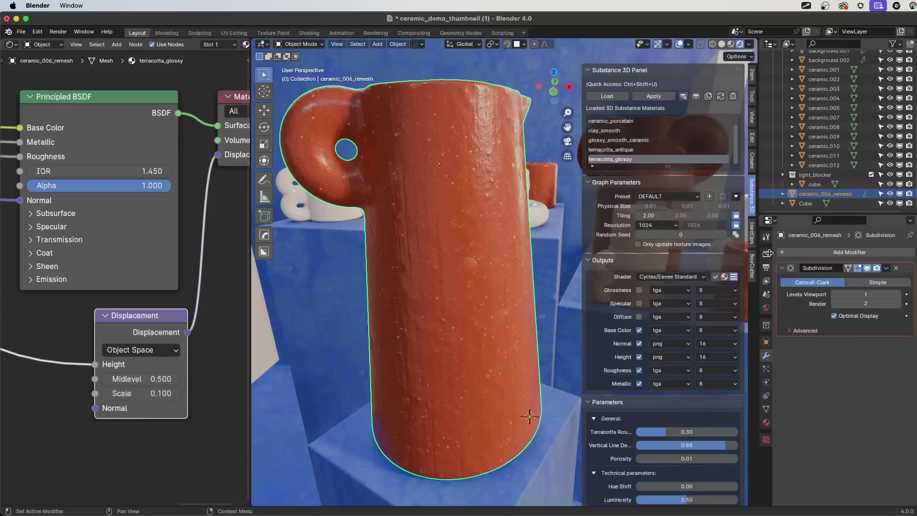
pyautogui.click(766, 256)
pyautogui.click(848, 252)
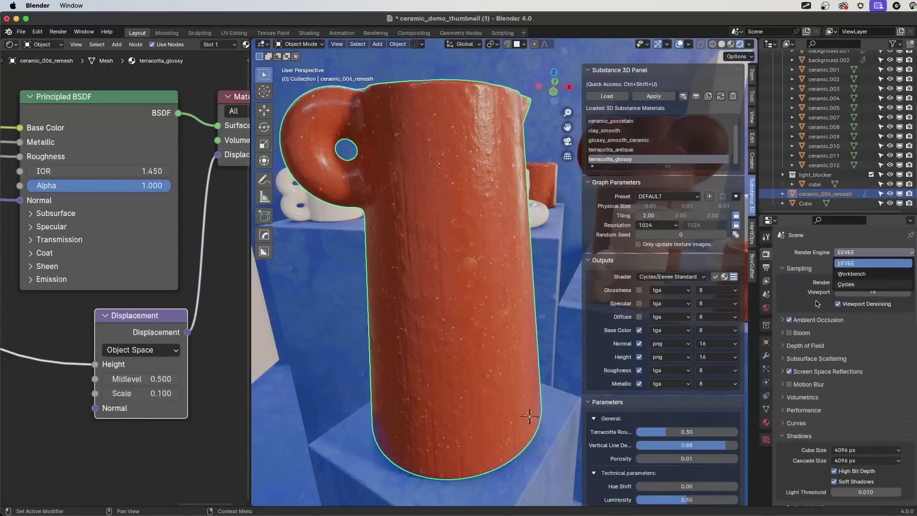
pyautogui.click(846, 284)
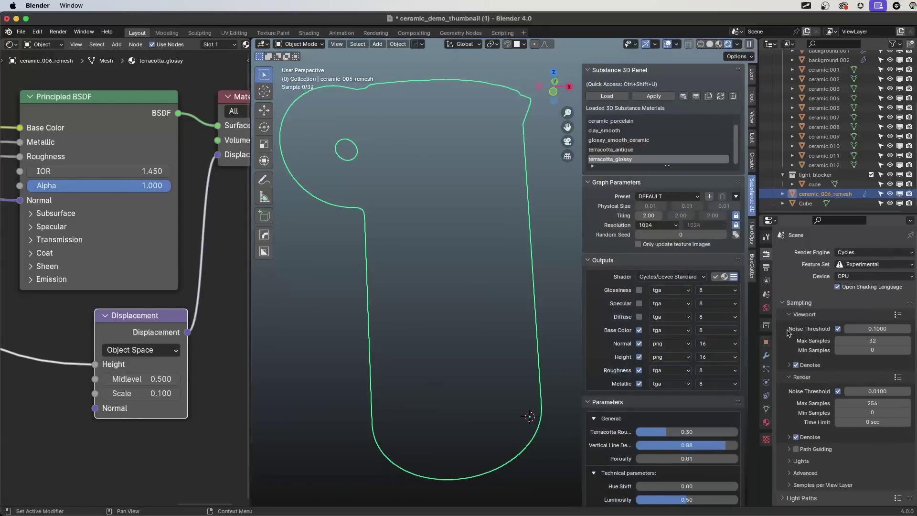
pyautogui.click(842, 277)
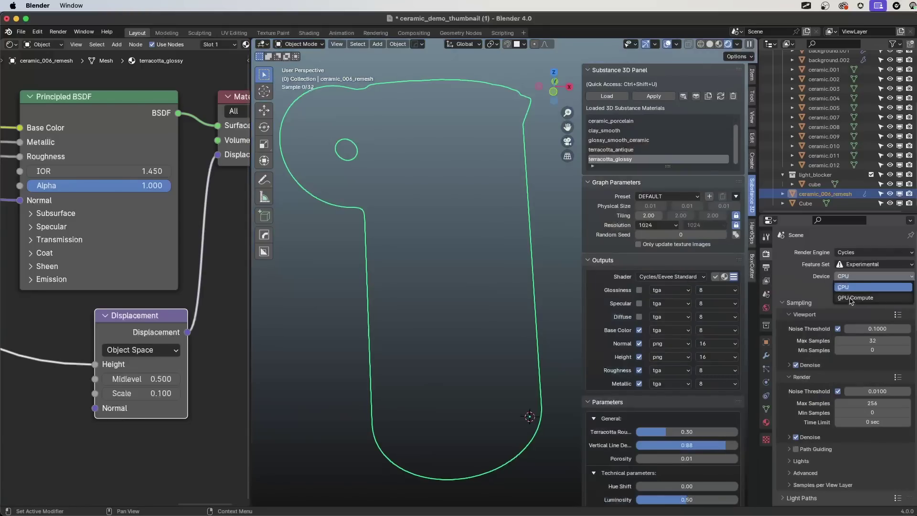
pyautogui.press('Down')
pyautogui.press('Return')
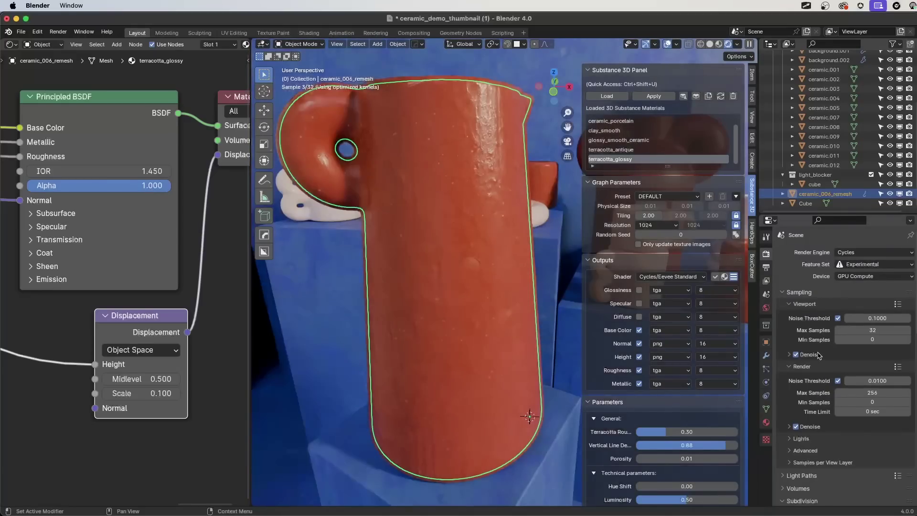
# - Check the Cycles Subdivision render settings and enable Adaptive Subdivision on the pitcher's Subdivision modifier
pyautogui.scroll(-2, 786, 454)
pyautogui.scroll(-5, 792, 459)
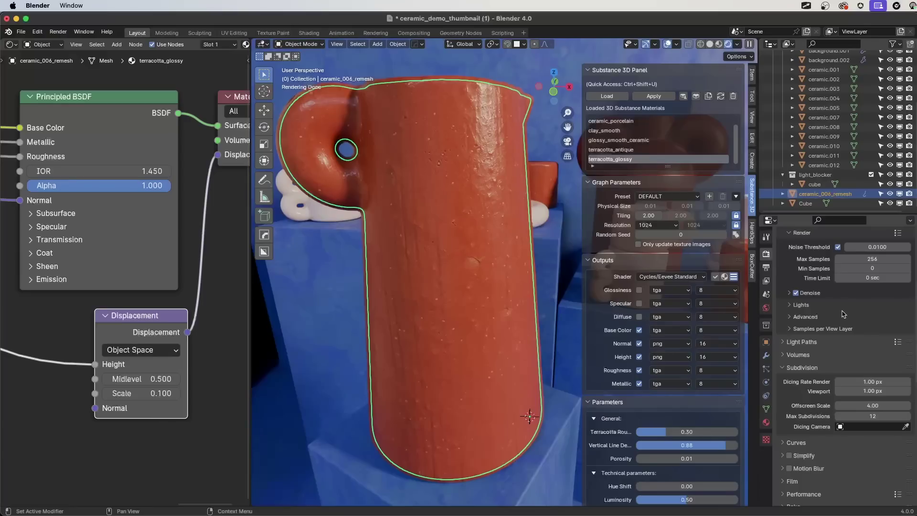
pyautogui.click(766, 355)
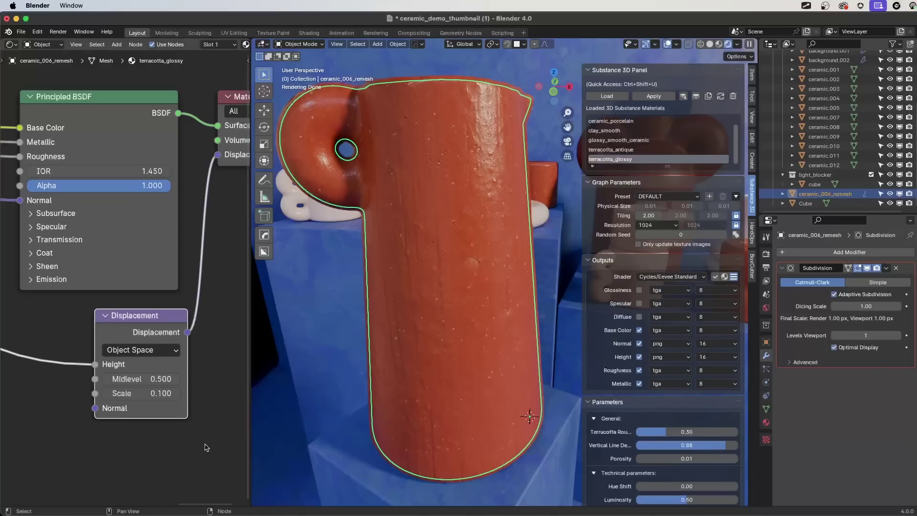
# - Try a Scale of 0.25 on the Displacement node and set it to 0.135
pyautogui.click(157, 394)
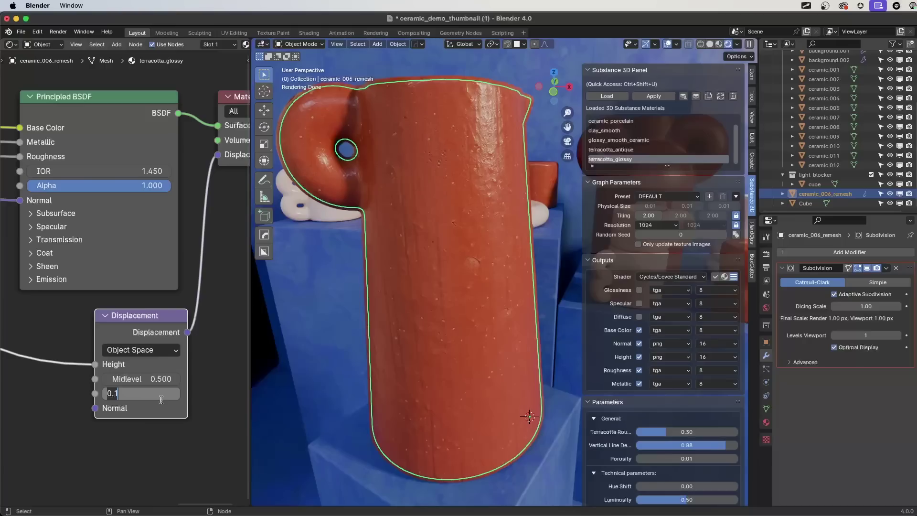
pyautogui.click(137, 392)
pyautogui.write('25')
pyautogui.press('Return')
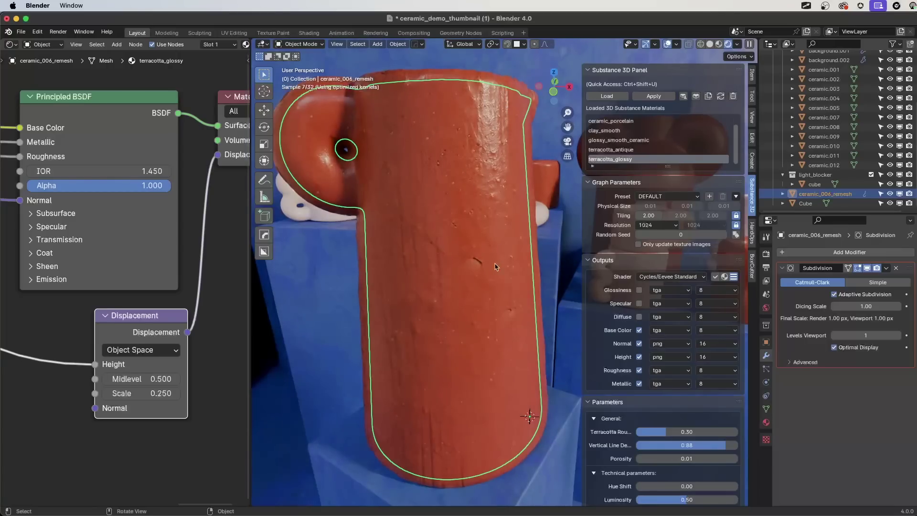
pyautogui.click(167, 394)
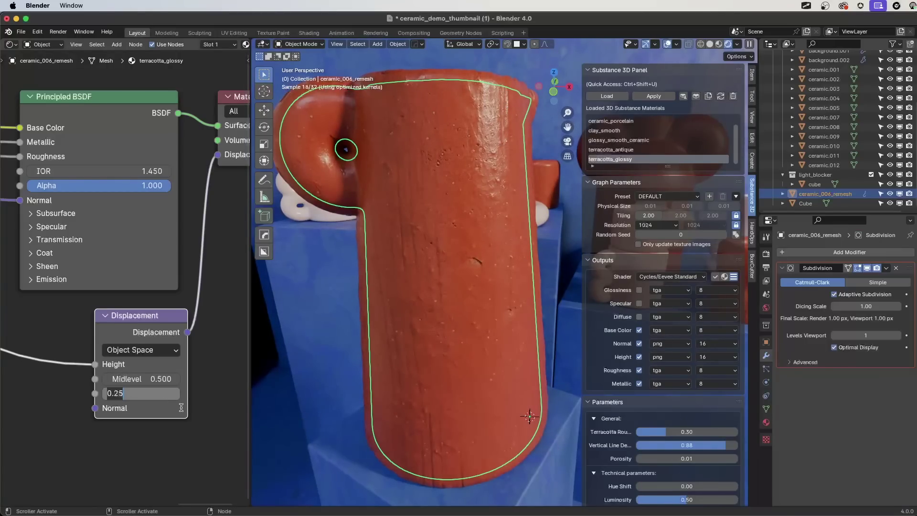
pyautogui.write('.')
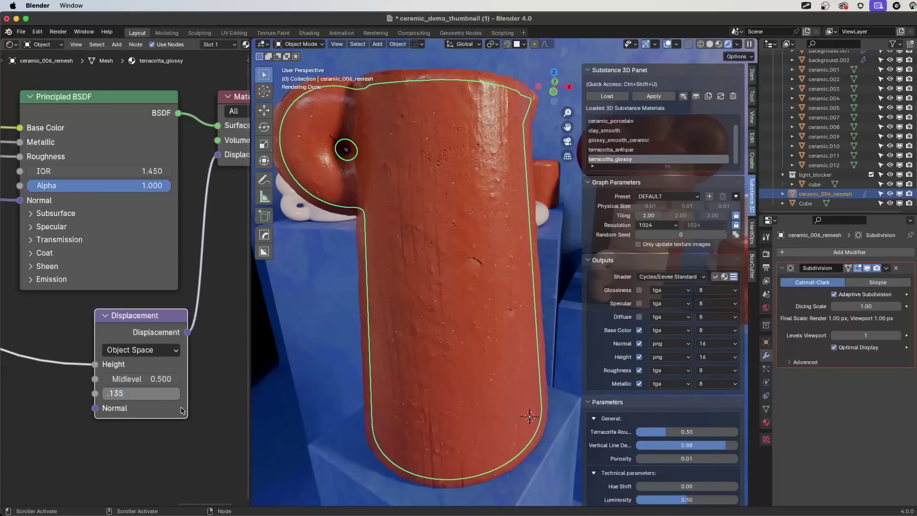
pyautogui.press('Return')
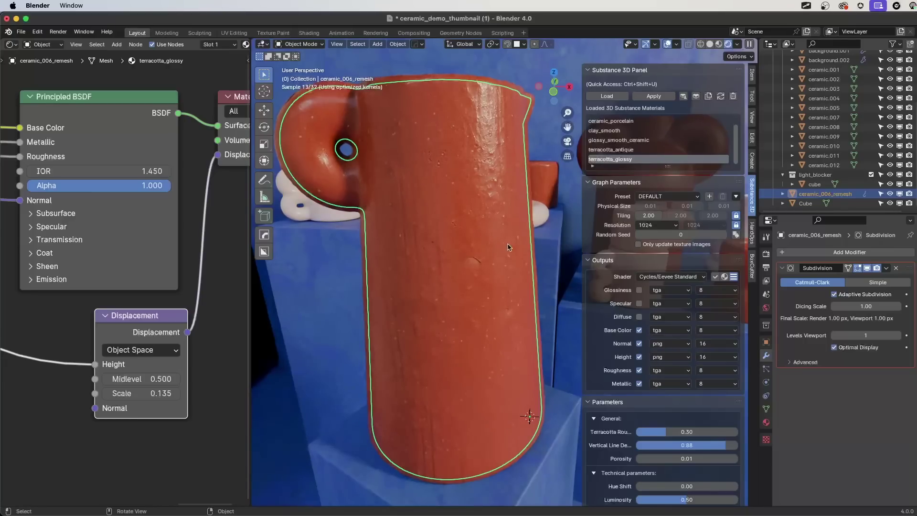
# - Review the scene's Cycles Subdivision render settings and set the terracotta_glossy material's surface displacement method to Displacement Only
pyautogui.click(766, 254)
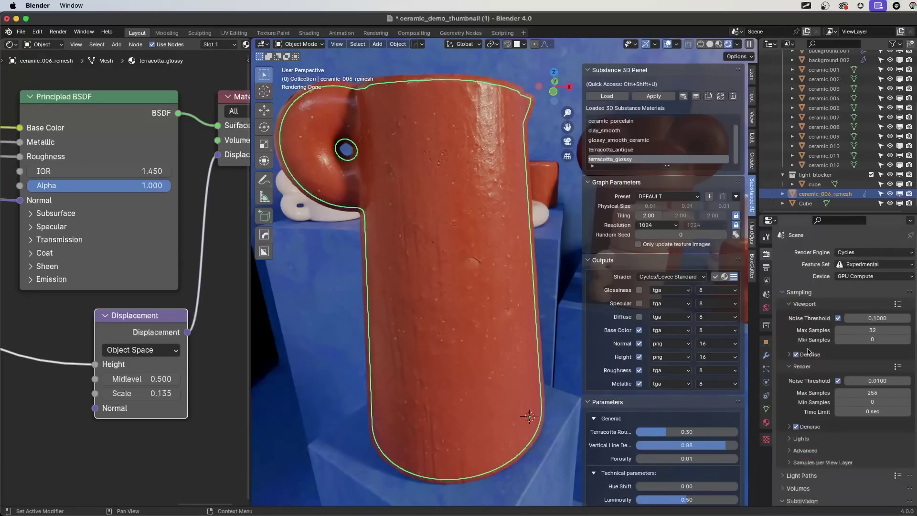
pyautogui.scroll(-4, 807, 352)
pyautogui.scroll(-3, 808, 352)
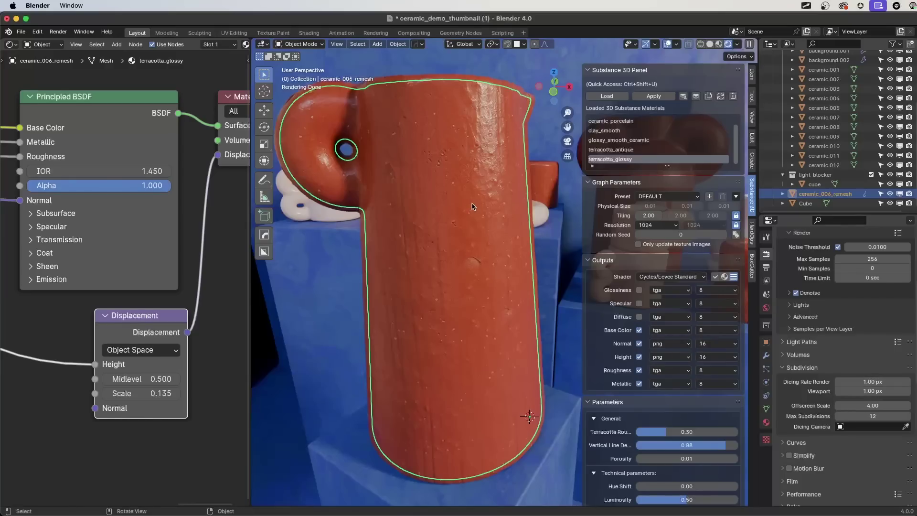
pyautogui.click(766, 422)
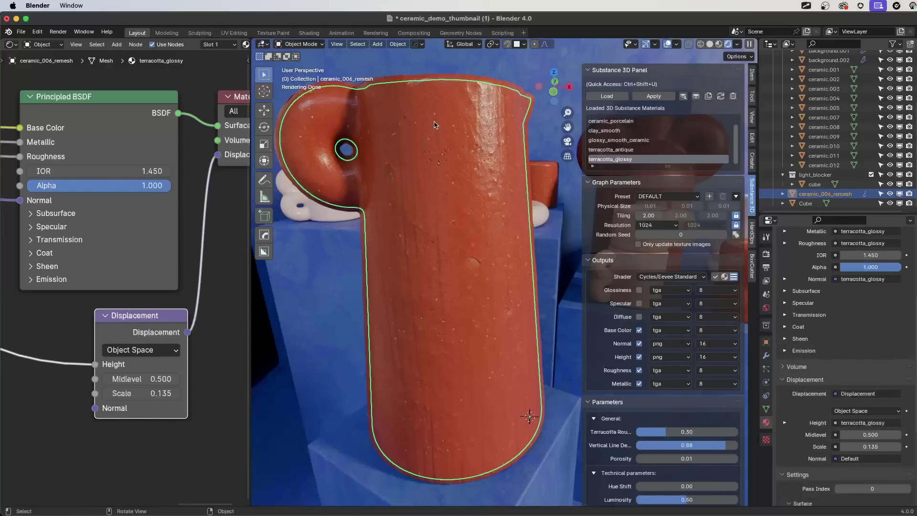
pyautogui.scroll(-6, 827, 357)
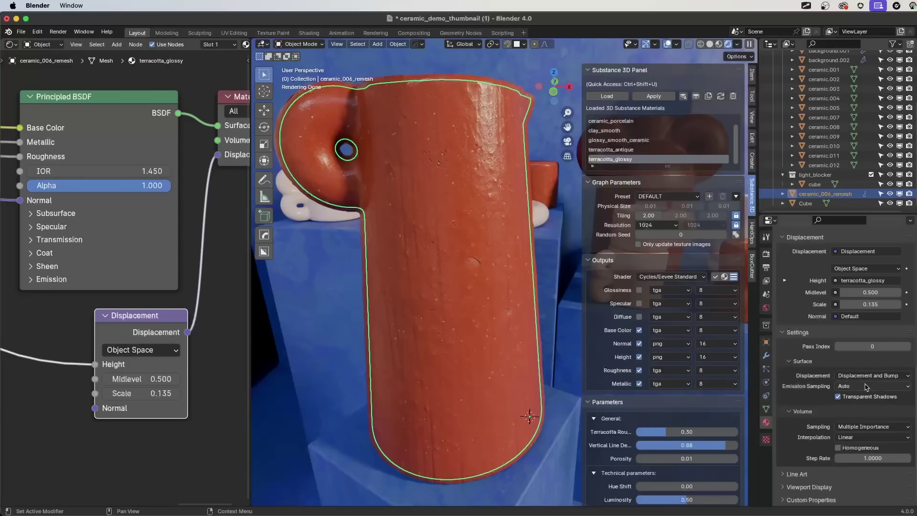
pyautogui.click(849, 378)
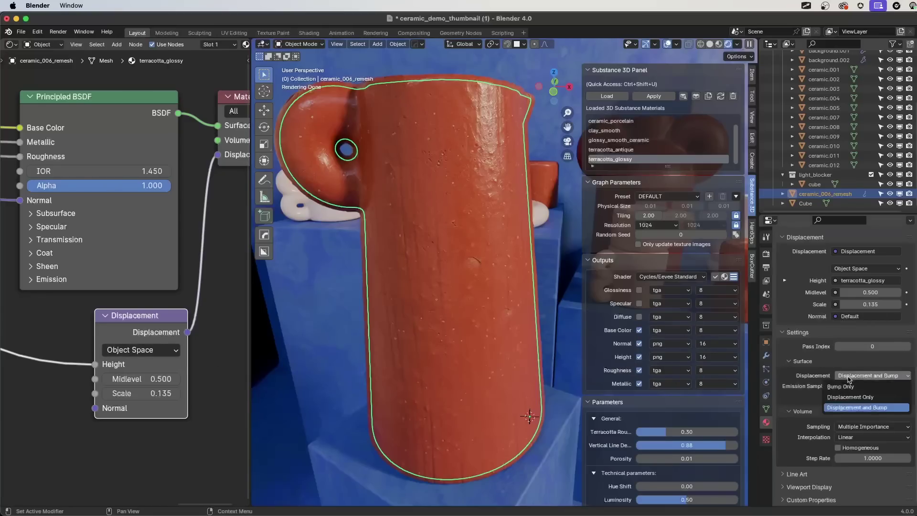
pyautogui.click(871, 398)
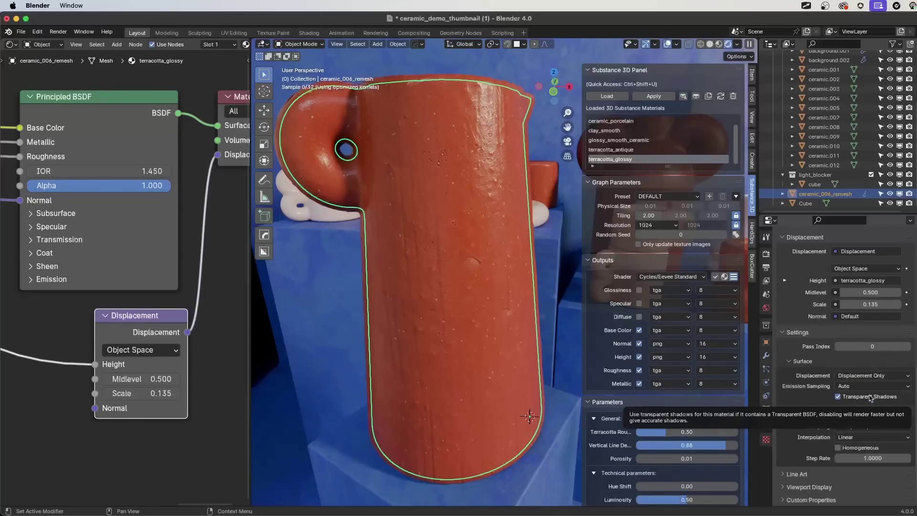